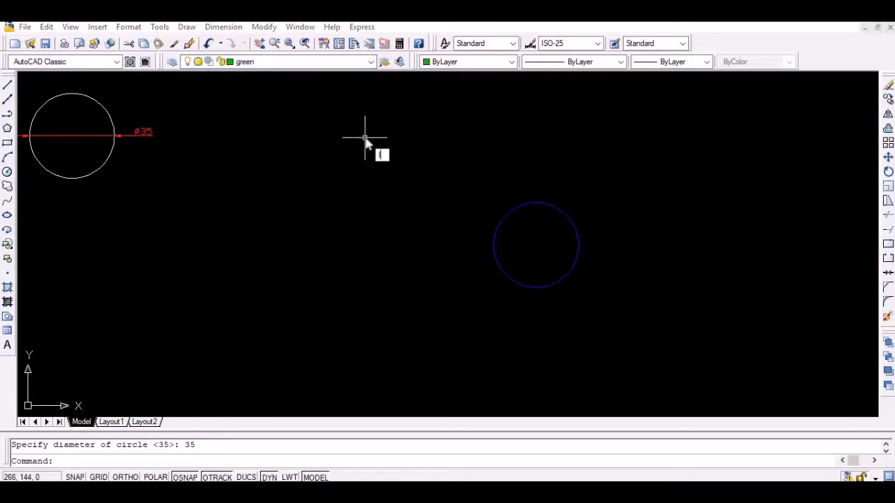
- Draw the horizontal and vertical diameter lines across the blue circle
{"action": "key", "text": "Return"}
{"action": "left_click", "coordinate": [493, 246]}
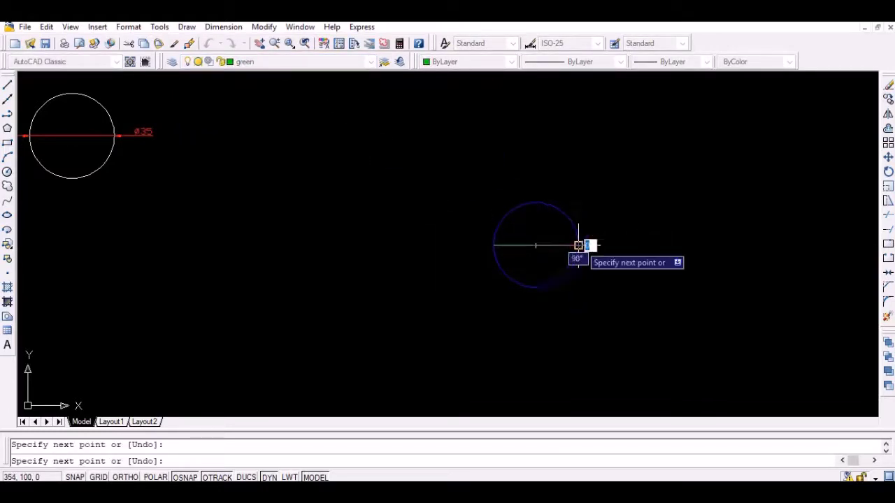
{"action": "left_click", "coordinate": [578, 246]}
{"action": "key", "text": "Return"}
{"action": "key", "text": "Return"}
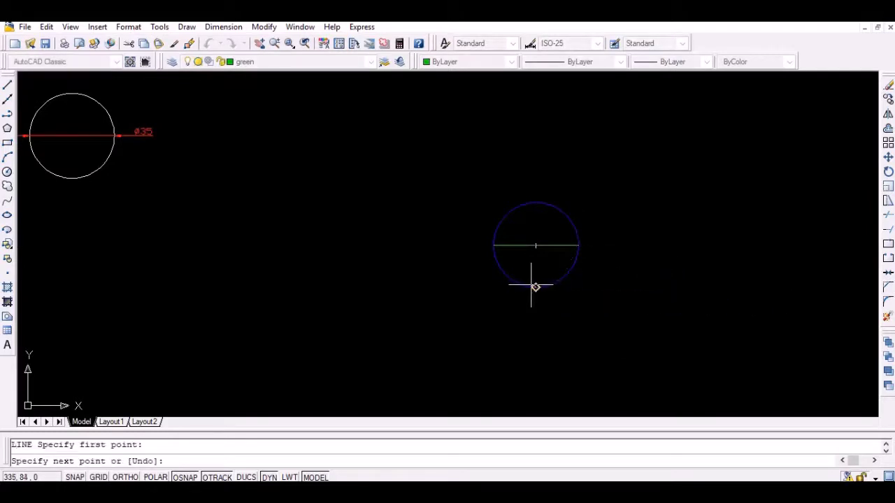
{"action": "left_click", "coordinate": [536, 204]}
{"action": "key", "text": "Return"}
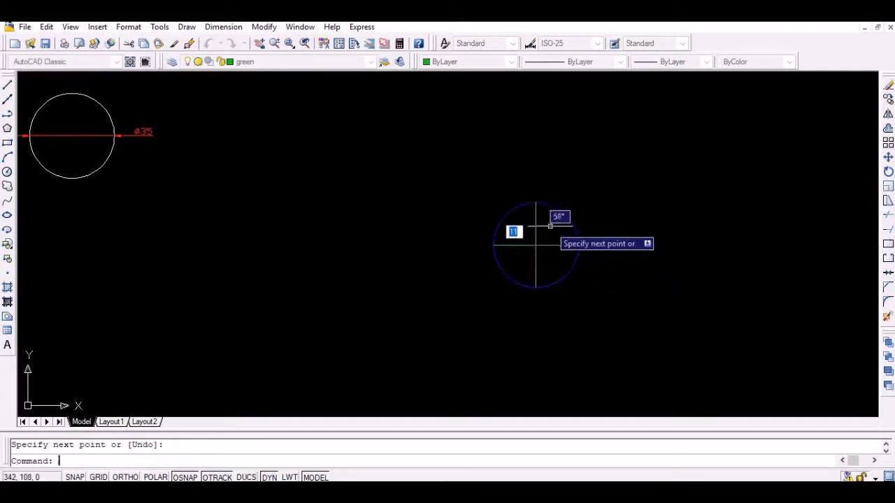
- Draw a line about 27 long from the circle's centre up to the right at 30°, crossing the circle
{"action": "key", "text": "Return"}
{"action": "left_click", "coordinate": [535, 244]}
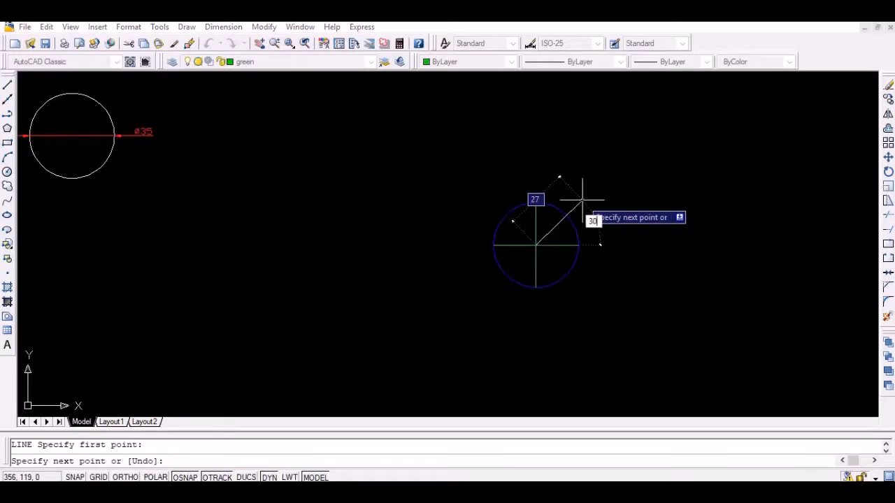
{"action": "key", "text": "Tab"}
{"action": "key", "text": "Escape"}
- Draw a line about 28 long from the circle's centre up to the right at 60°, crossing the circle
{"action": "key", "text": "Return"}
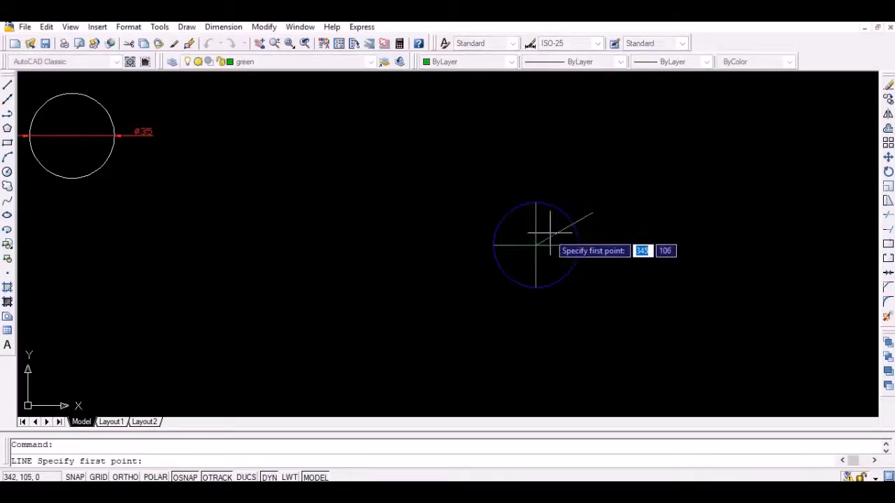
{"action": "left_click", "coordinate": [536, 245]}
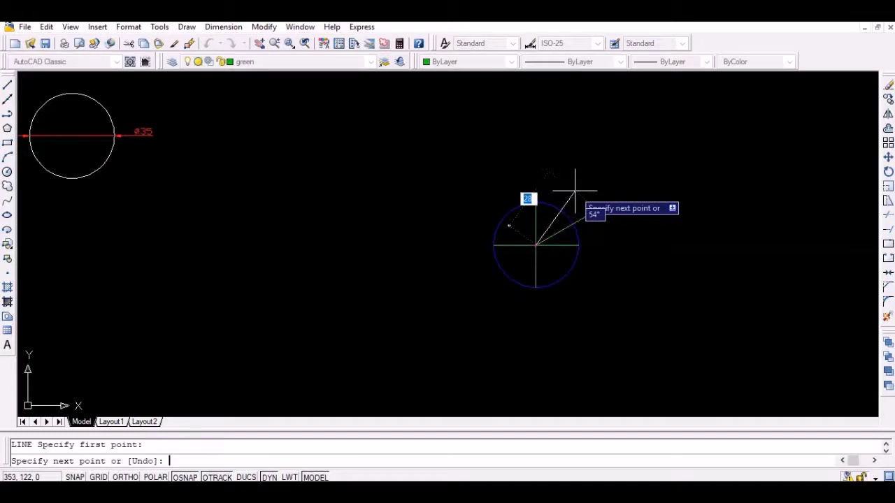
{"action": "key", "text": "Tab"}
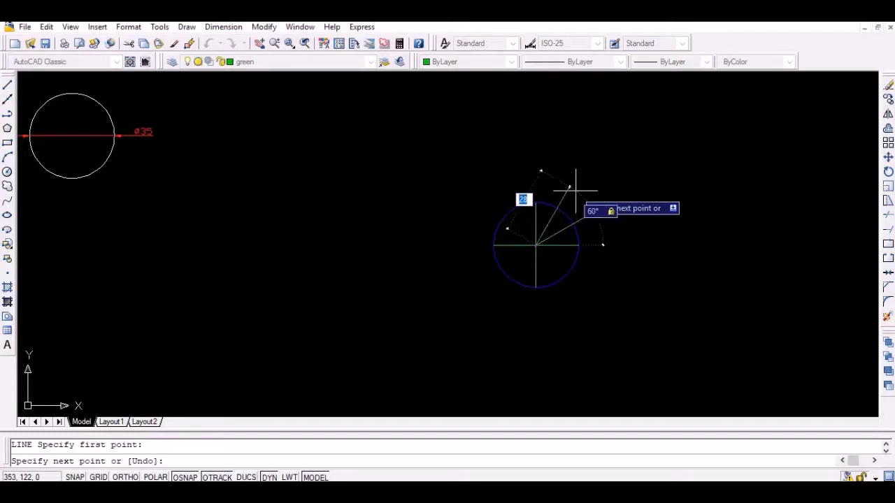
{"action": "key", "text": "Return"}
{"action": "key", "text": "Return"}
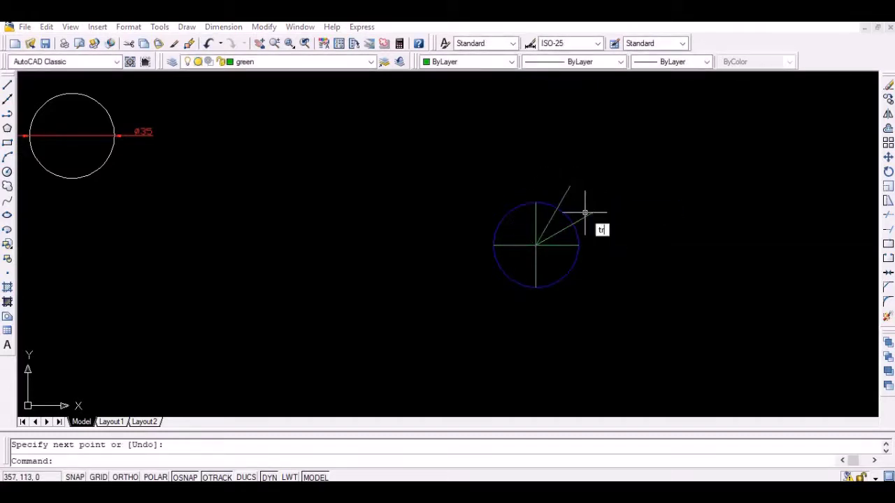
- Trim the parts of the 30° and 60° lines that extend outside the circle
{"action": "type", "text": "trim"}
{"action": "key", "text": "Return"}
{"action": "key", "text": "Return"}
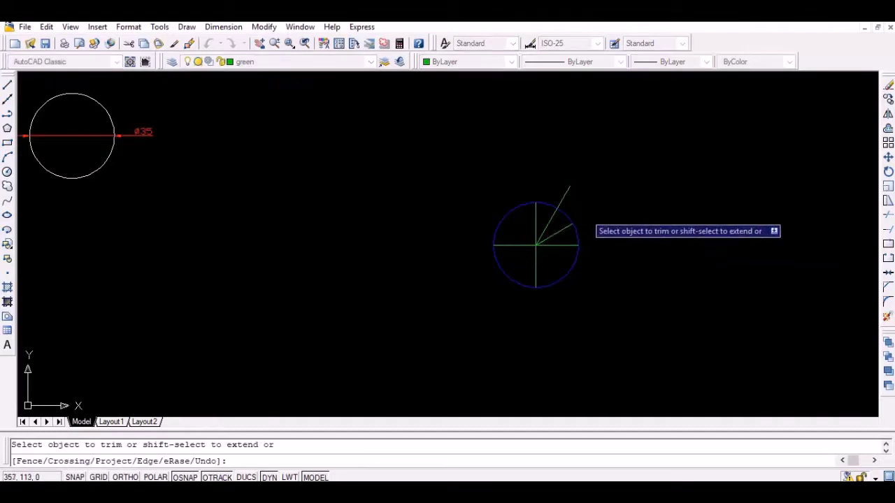
{"action": "left_click", "coordinate": [565, 198]}
{"action": "key", "text": "Return"}
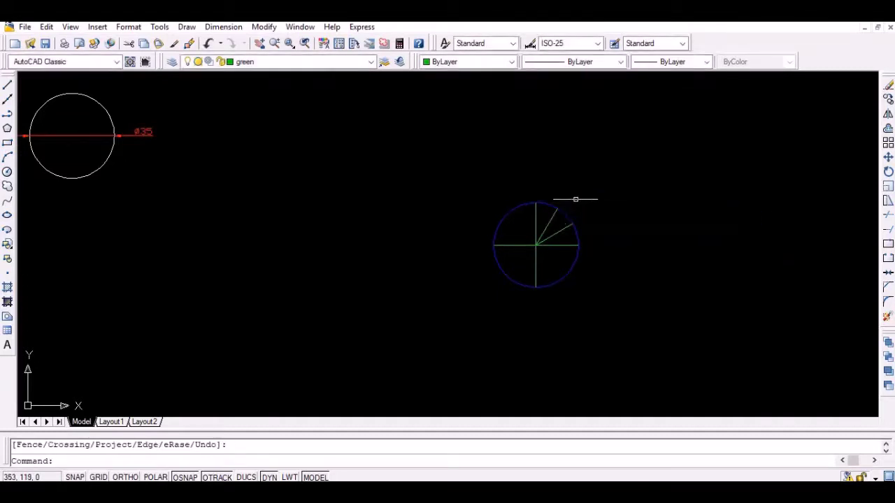
- Mirror the 30° and 60° spokes about the circle's horizontal diameter, keeping the originals
{"action": "type", "text": "mi"}
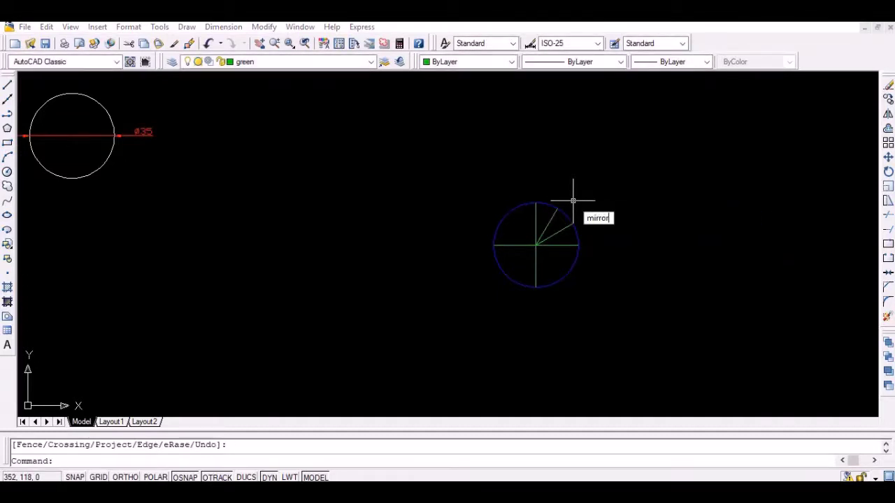
{"action": "type", "text": "rror"}
{"action": "key", "text": "Return"}
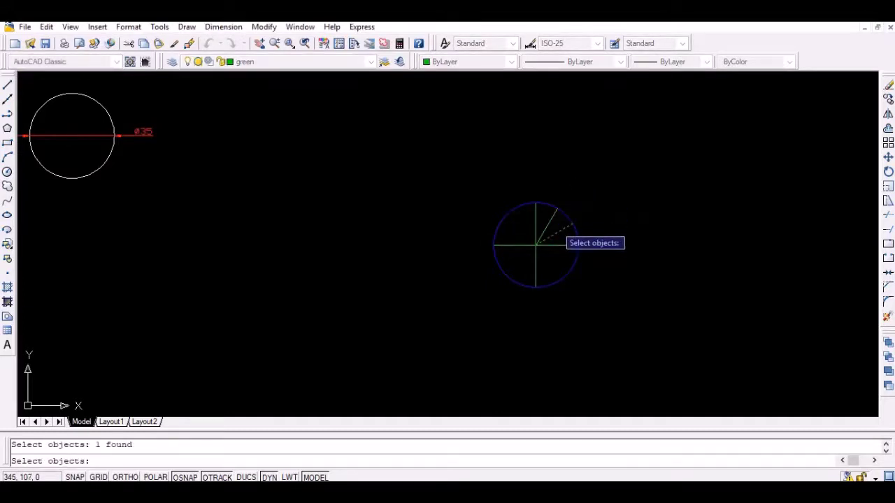
{"action": "key", "text": "Return"}
{"action": "left_click", "coordinate": [578, 244]}
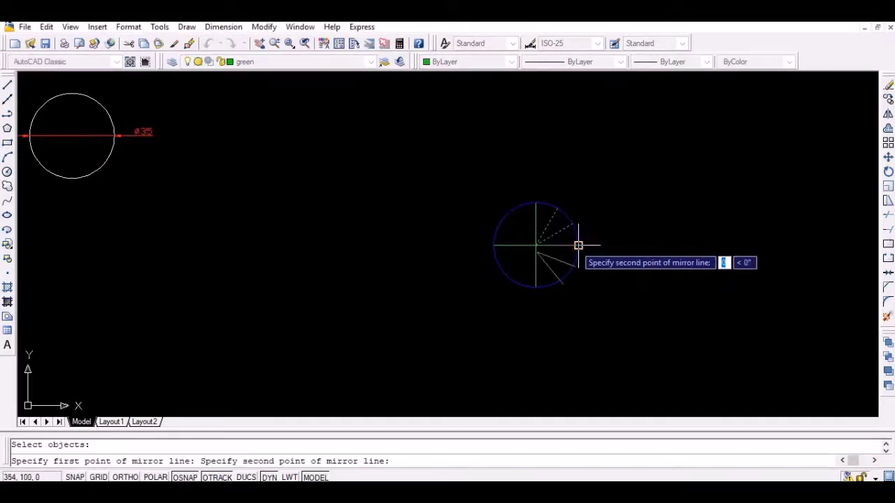
{"action": "left_click", "coordinate": [535, 245]}
{"action": "key", "text": "Return"}
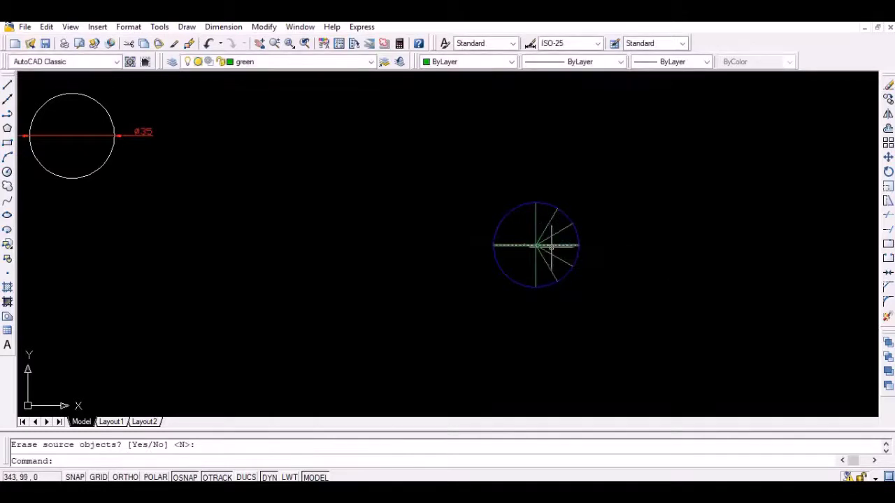
- Mirror the four angled spokes in the circle's right half about the vertical diameter, keeping the originals
{"action": "key", "text": "Return"}
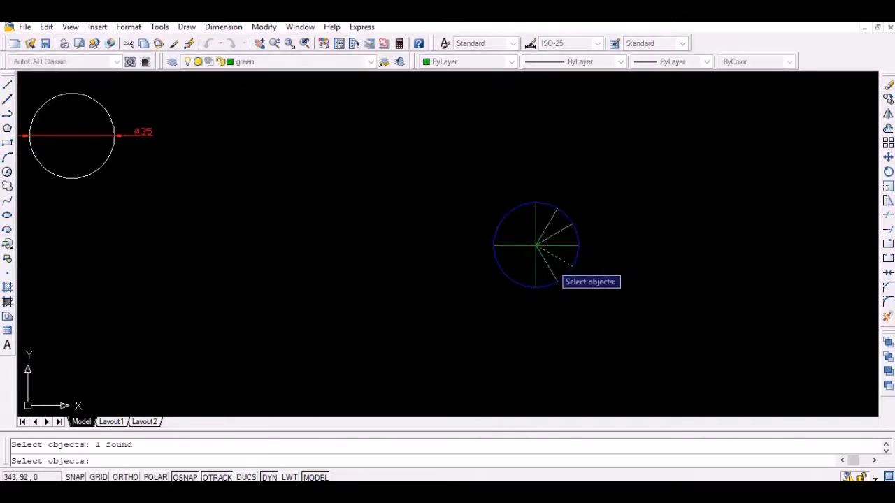
{"action": "left_click", "coordinate": [563, 237]}
{"action": "left_click", "coordinate": [549, 223]}
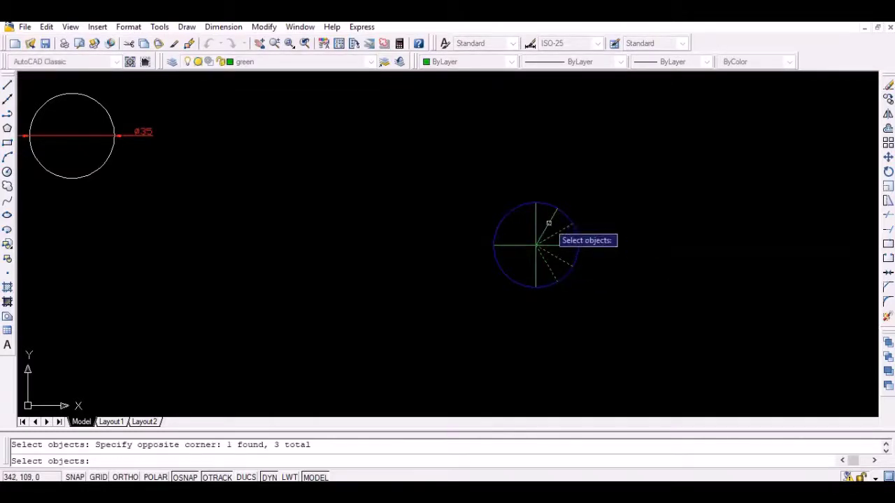
{"action": "key", "text": "Return"}
{"action": "left_click", "coordinate": [536, 246]}
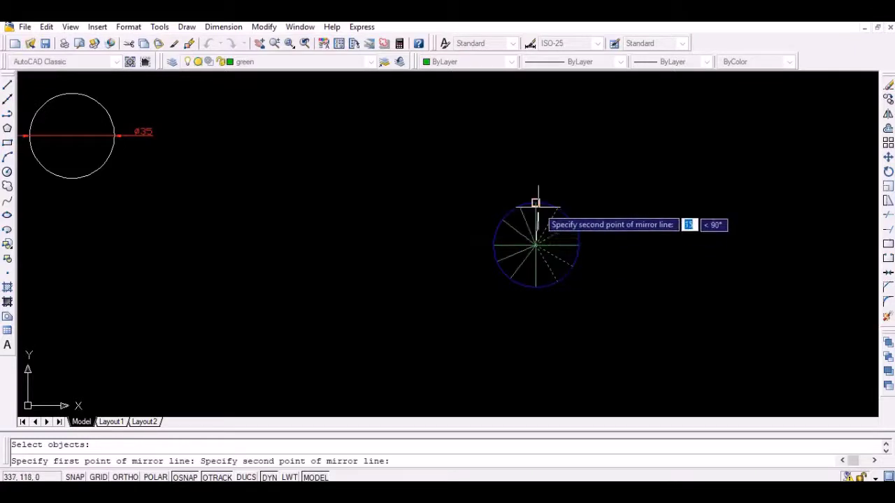
{"action": "left_click", "coordinate": [536, 203]}
{"action": "key", "text": "Return"}
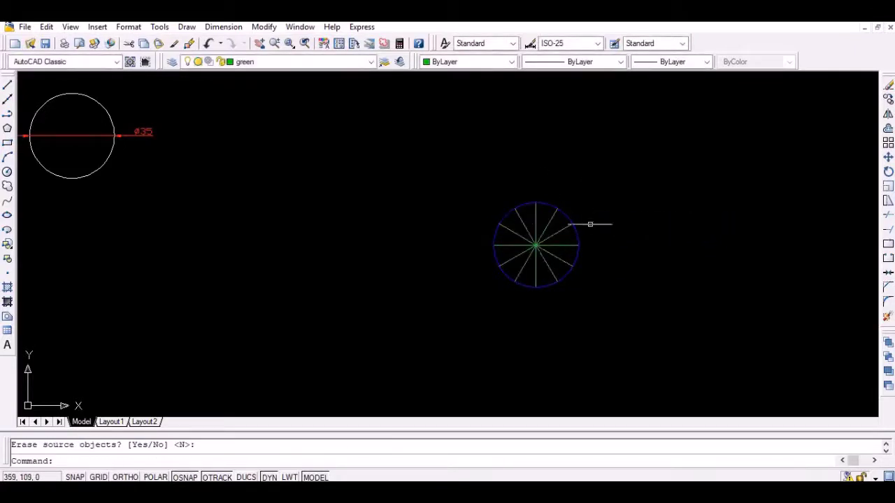
- Draw a long horizontal tangent line leftward from the circle's lowest point with Ortho on
{"action": "scroll", "coordinate": [591, 233], "scroll_direction": "up", "scroll_amount": 2}
{"action": "scroll", "coordinate": [583, 193], "scroll_direction": "down", "scroll_amount": 3}
{"action": "type", "text": "l"}
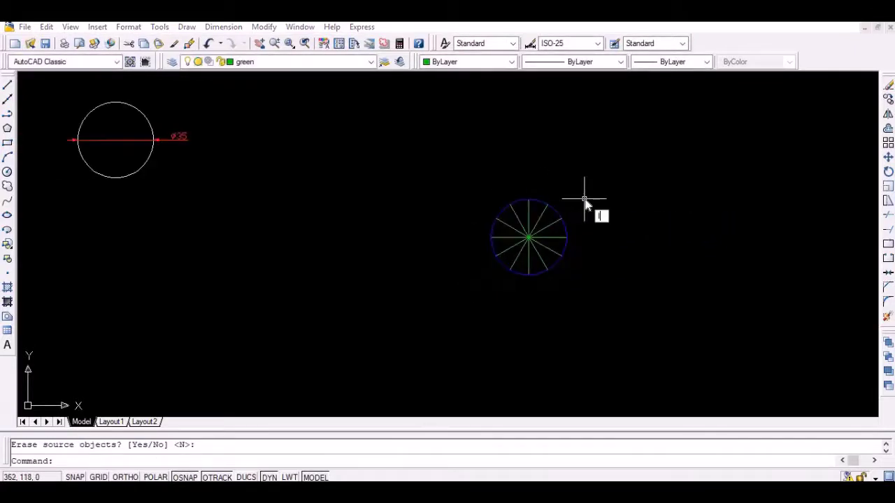
{"action": "key", "text": "Return"}
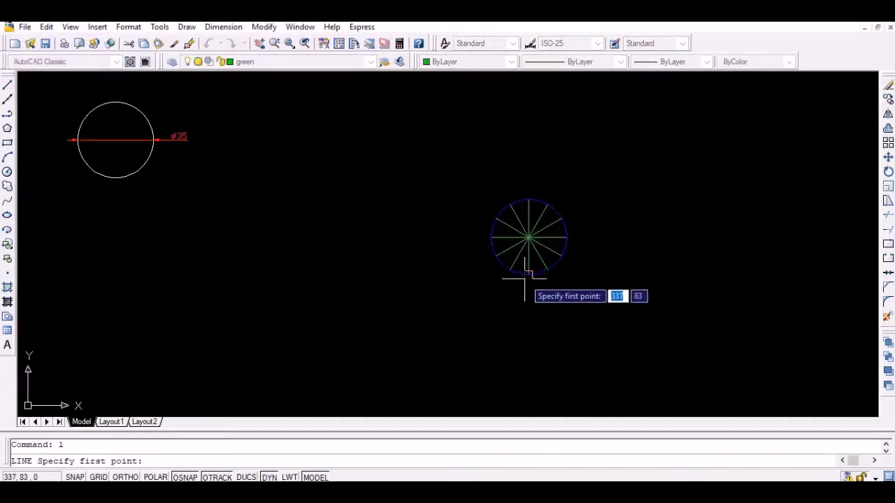
{"action": "left_click", "coordinate": [528, 275]}
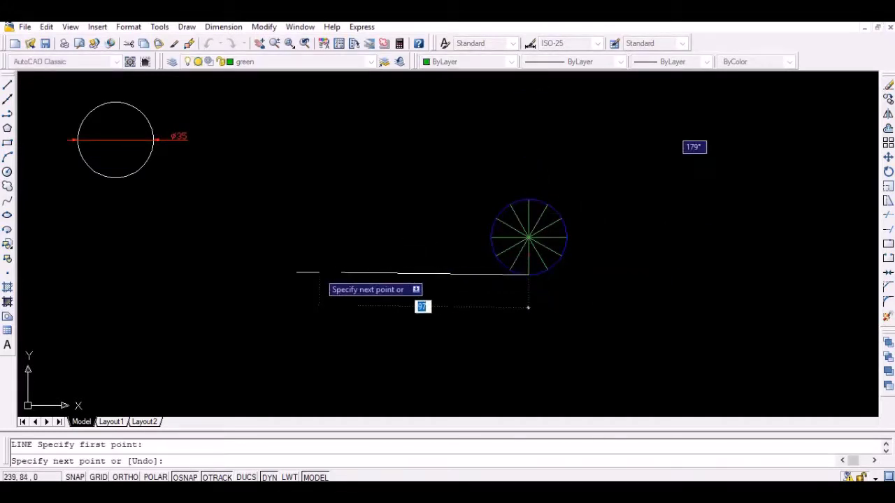
{"action": "key", "text": "F8"}
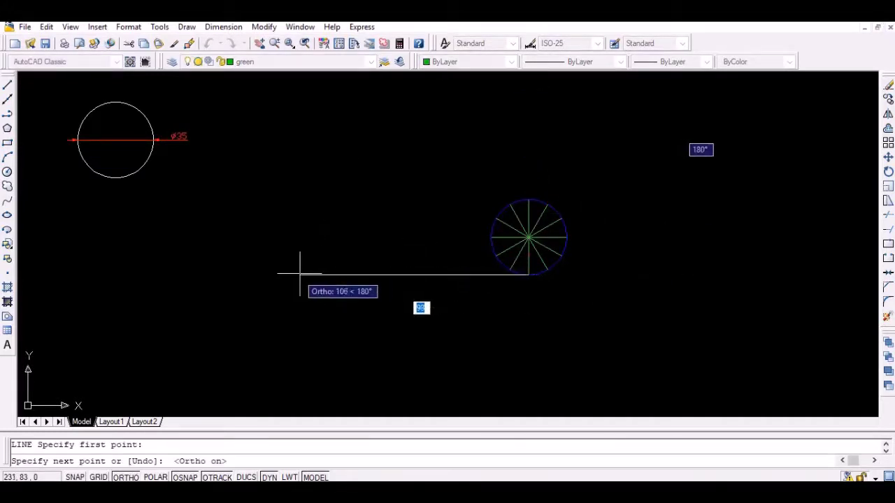
{"action": "left_click", "coordinate": [249, 275]}
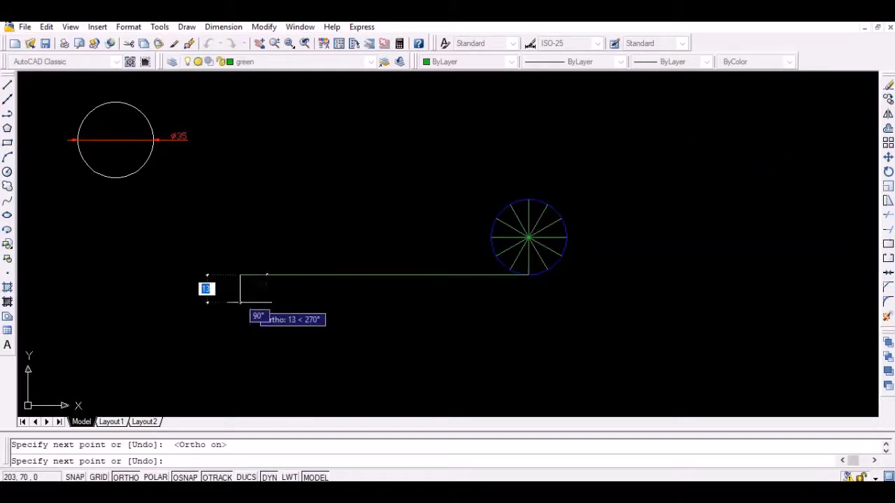
{"action": "key", "text": "Return"}
- With Ortho off, draw a tangent about 17 long down-left at 150° from the first spoke end right of the circle's lowest point
{"action": "key", "text": "Return"}
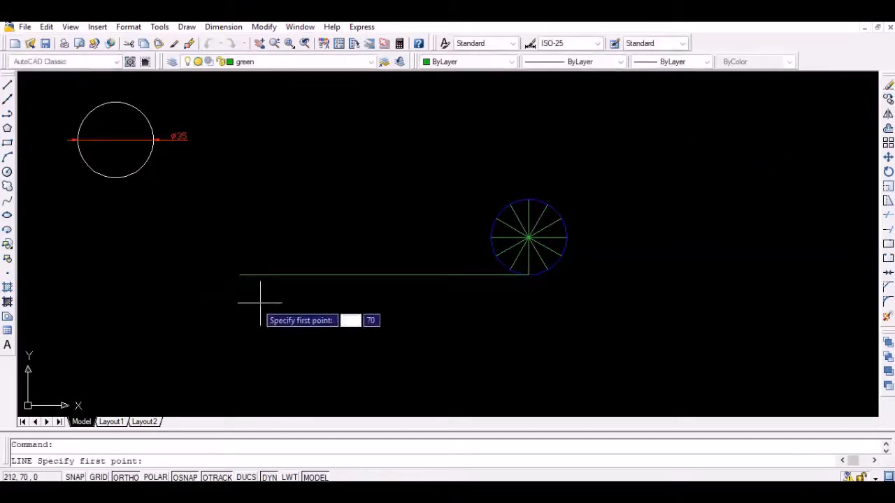
{"action": "left_click", "coordinate": [548, 270]}
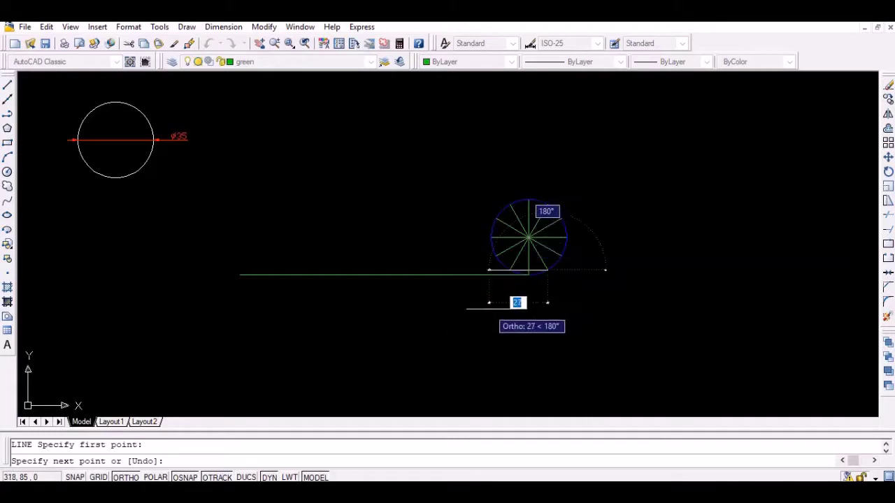
{"action": "key", "text": "F8"}
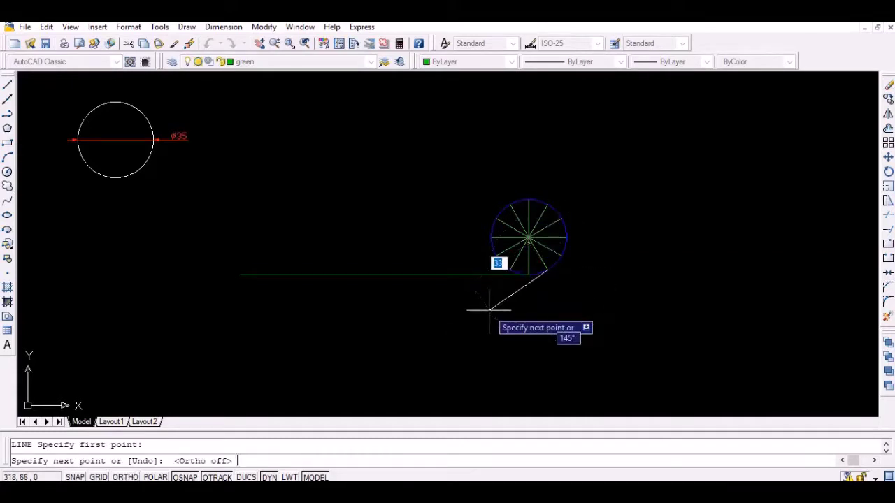
{"action": "type", "text": "15"}
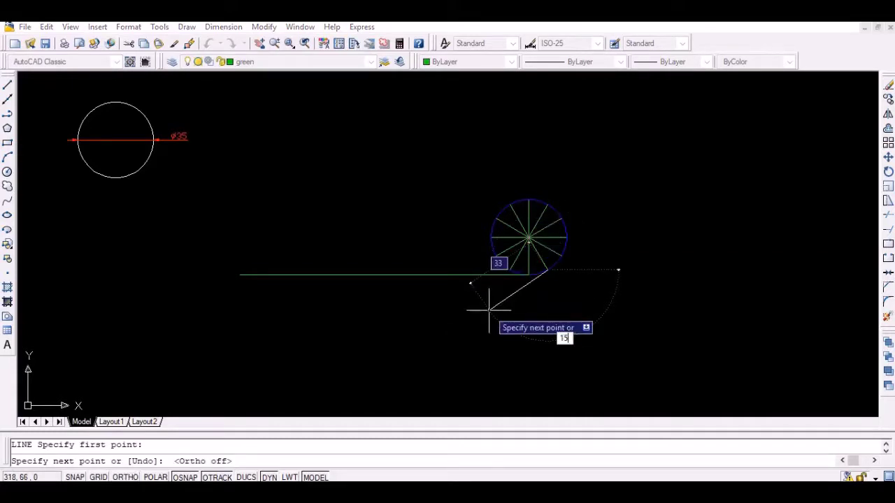
{"action": "type", "text": "0"}
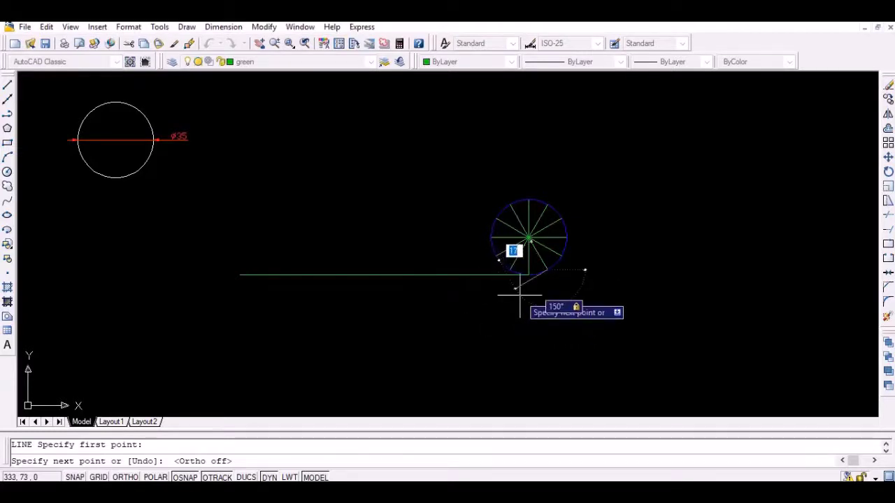
{"action": "left_click", "coordinate": [521, 295]}
{"action": "key", "text": "Return"}
- Draw a tangent about 23 long down-left at 120° from the second spoke end right of the circle's lowest point
{"action": "key", "text": "Return"}
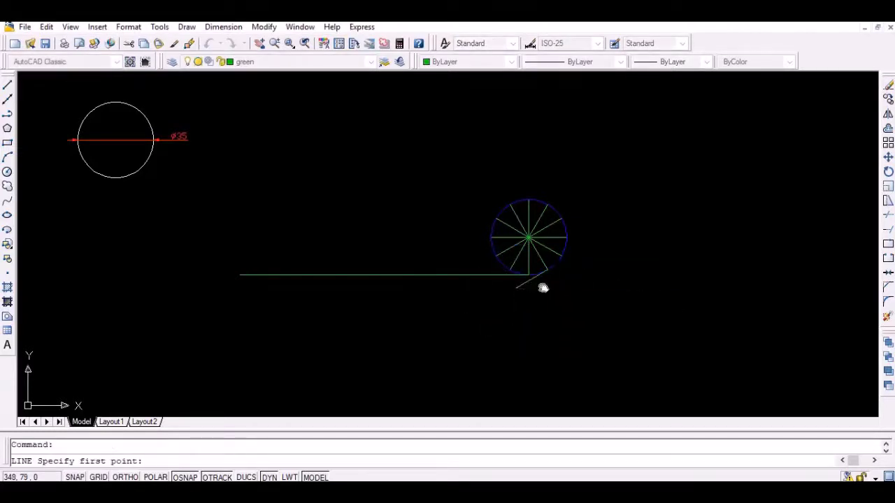
{"action": "middle_click_drag", "start_coordinate": [541, 290], "coordinate": [499, 305]}
{"action": "scroll", "coordinate": [508, 284], "scroll_direction": "up", "scroll_amount": 2}
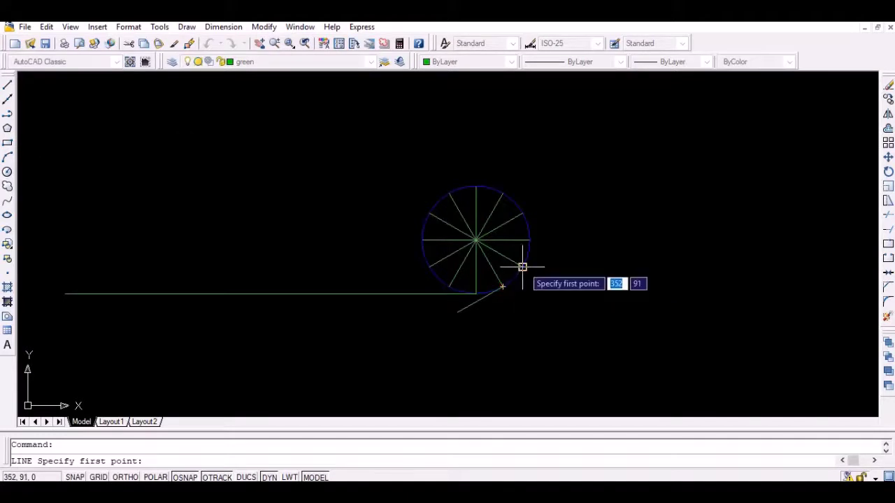
{"action": "left_click", "coordinate": [522, 267]}
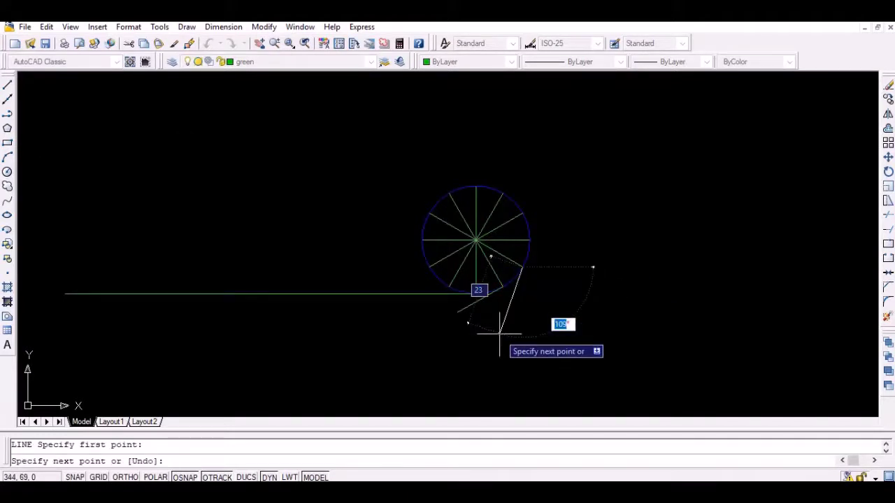
{"action": "type", "text": "12"}
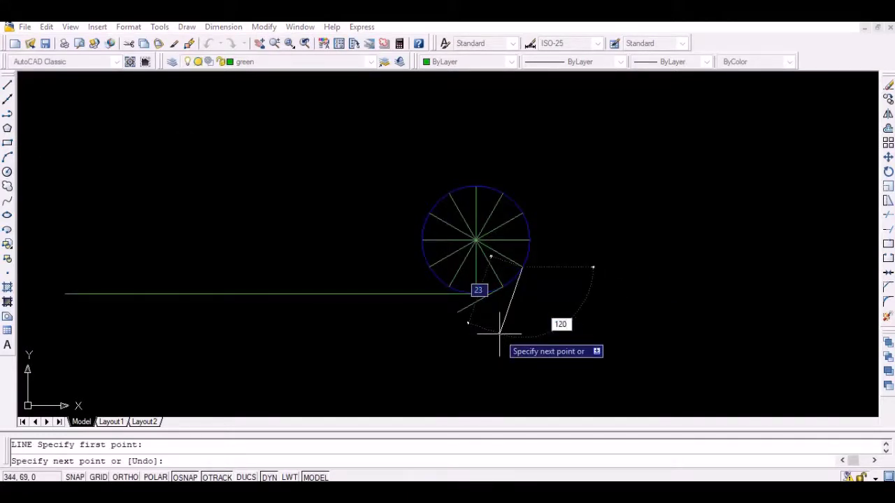
{"action": "type", "text": "0"}
{"action": "key", "text": "Tab"}
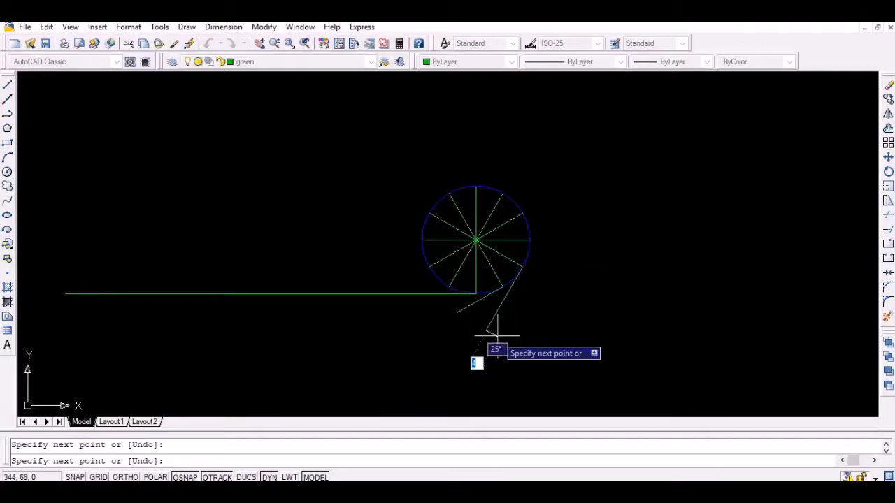
{"action": "key", "text": "Return"}
- Draw a vertical tangent about 34 long downward at 90° from the circle's rightmost point
{"action": "key", "text": "Return"}
{"action": "left_click", "coordinate": [529, 240]}
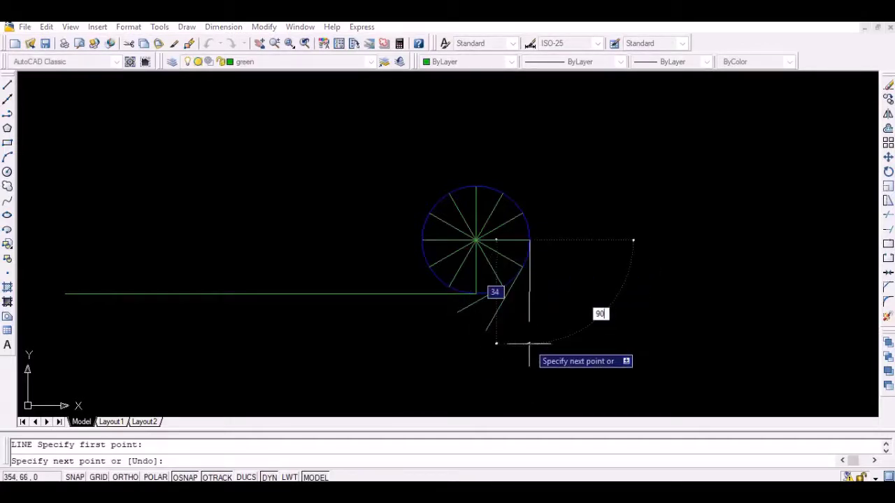
{"action": "key", "text": "Tab"}
{"action": "key", "text": "Return"}
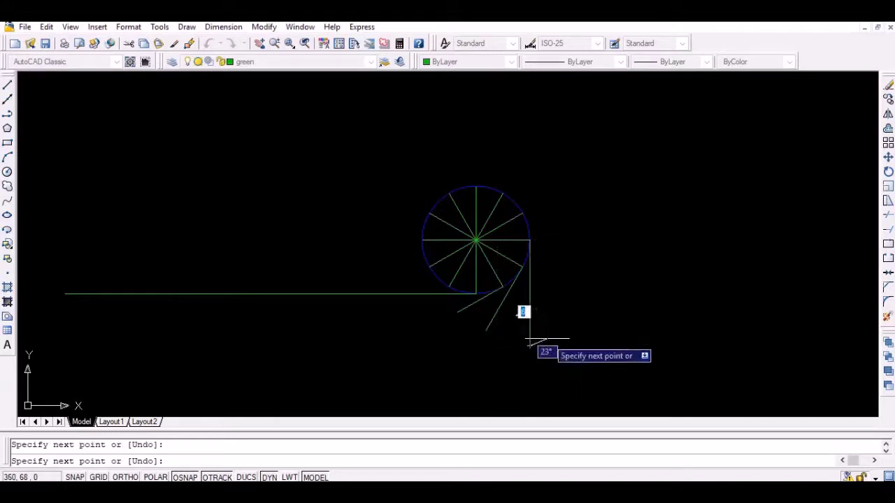
{"action": "key", "text": "Return"}
{"action": "key", "text": "Return"}
{"action": "left_click", "coordinate": [522, 212]}
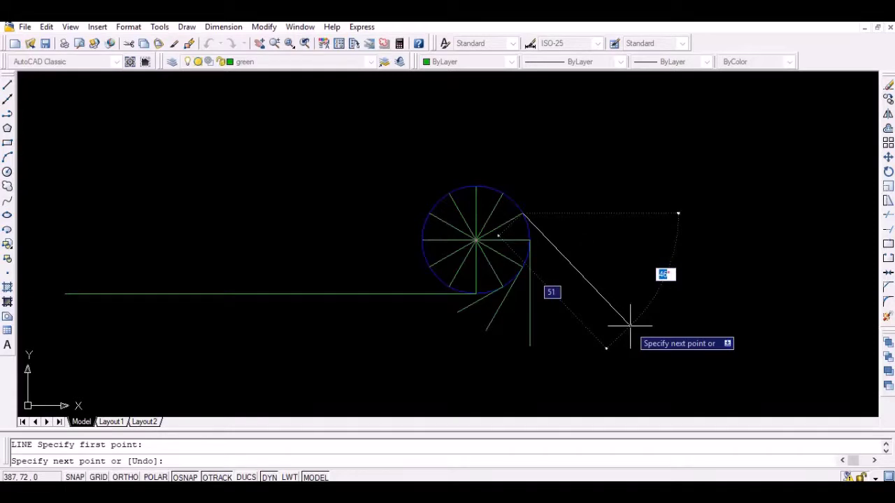
{"action": "type", "text": "30"}
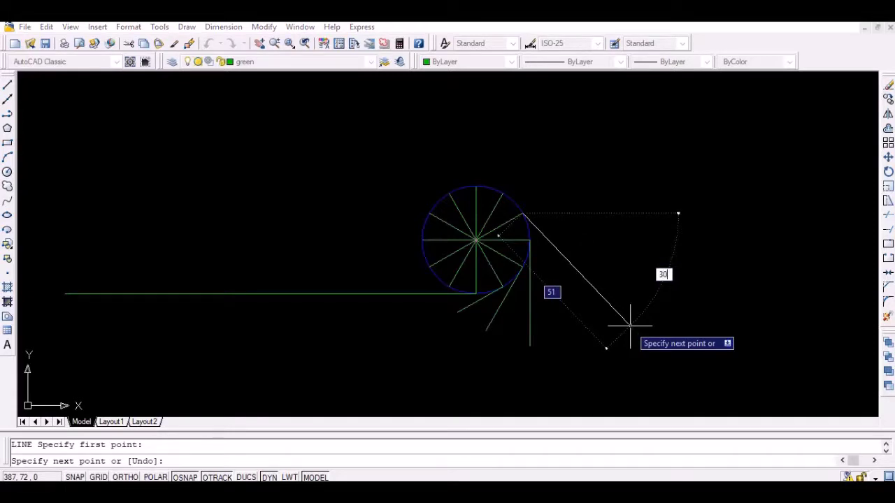
{"action": "key", "text": "Tab"}
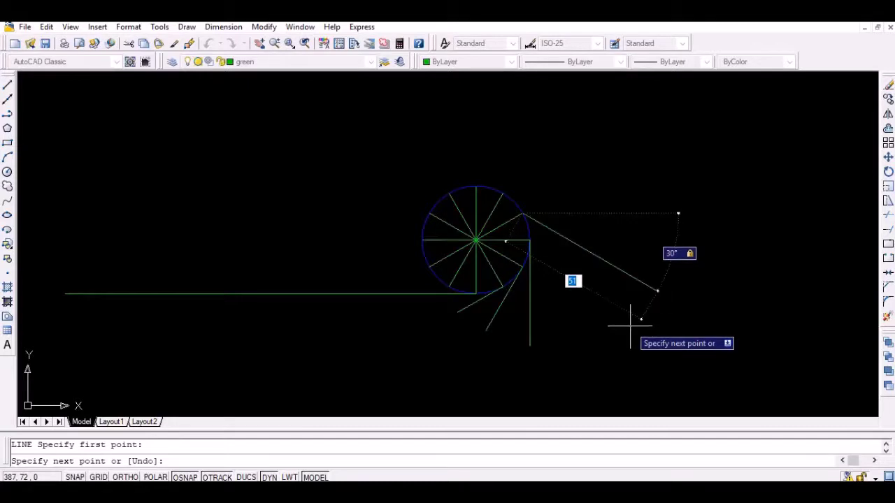
{"action": "type", "text": "u"}
{"action": "key", "text": "Return"}
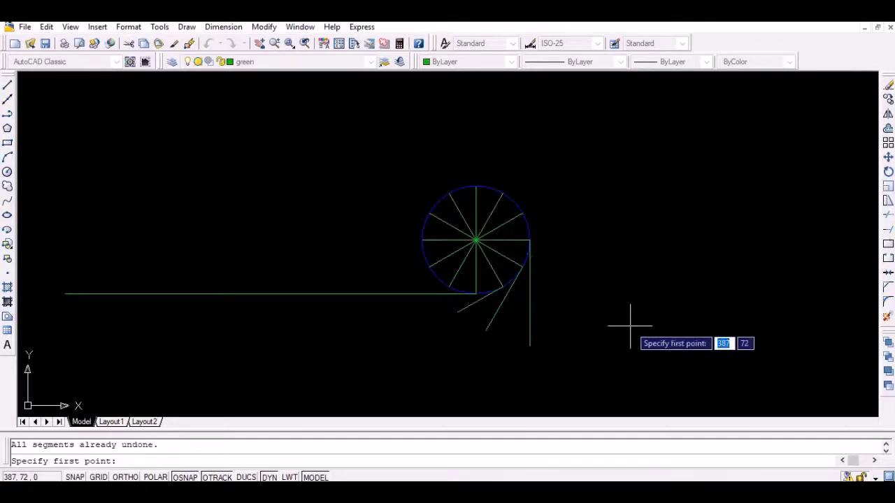
- Draw a tangent about 50 long down-right at 60° from the first spoke end above the circle's rightmost point
{"action": "left_click", "coordinate": [522, 213]}
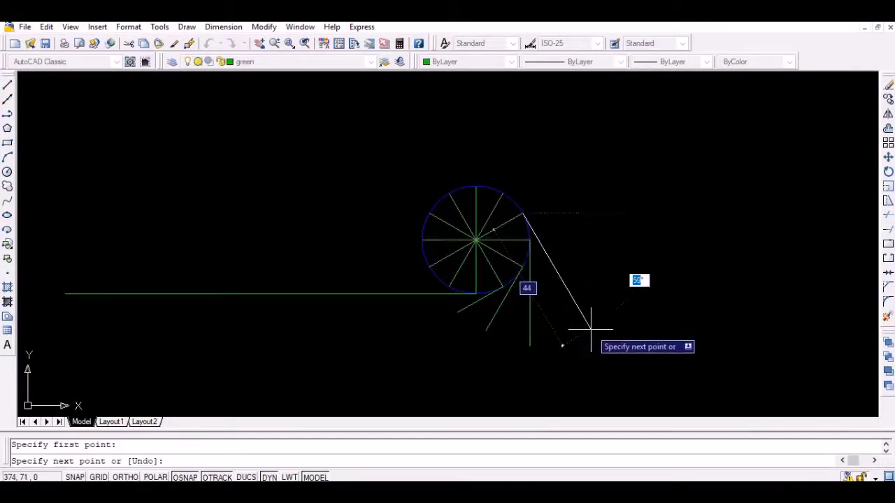
{"action": "type", "text": "60"}
{"action": "key", "text": "Tab"}
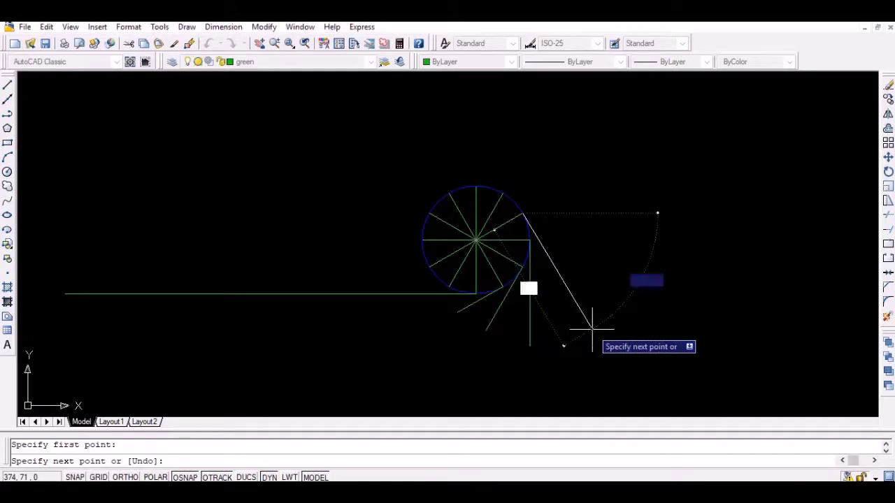
{"action": "left_click", "coordinate": [598, 343]}
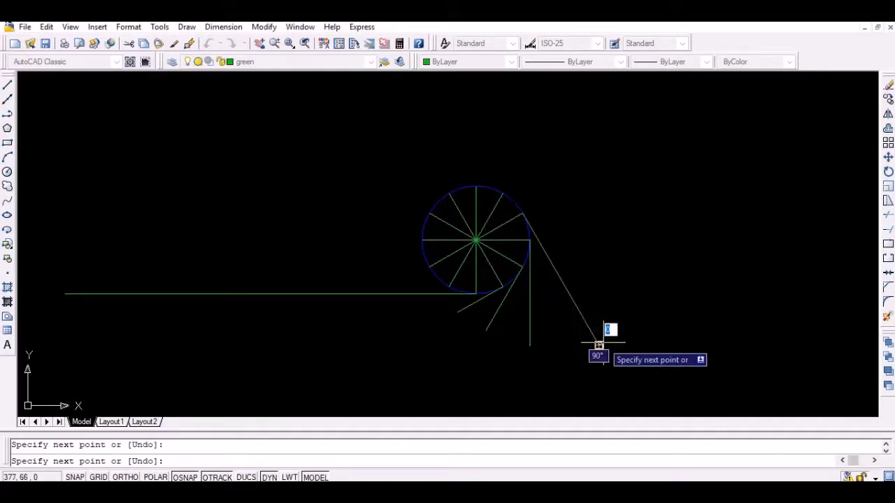
{"action": "key", "text": "Return"}
- Draw a tangent about 63 long down-right at 30° from the first spoke end right of the circle's highest point
{"action": "key", "text": "Return"}
{"action": "left_click", "coordinate": [503, 193]}
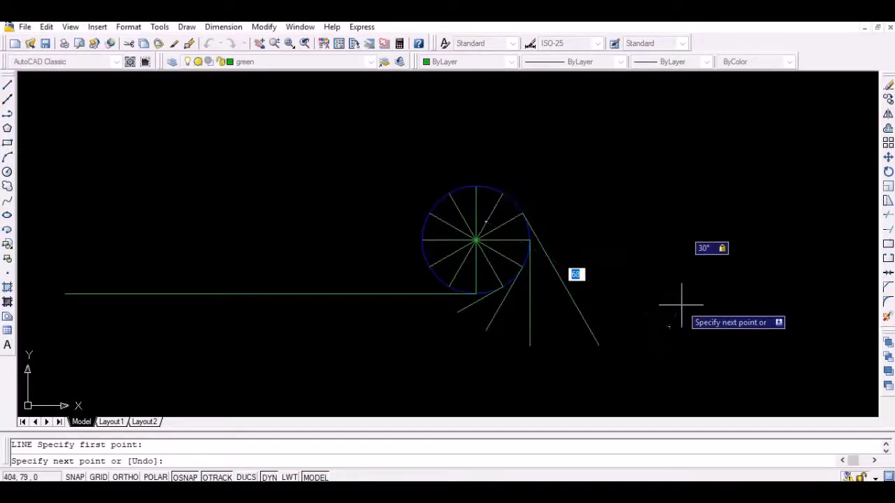
{"action": "left_click", "coordinate": [667, 288]}
{"action": "key", "text": "Return"}
- Draw a horizontal tangent about 78 long rightward from the circle's highest point
{"action": "key", "text": "Return"}
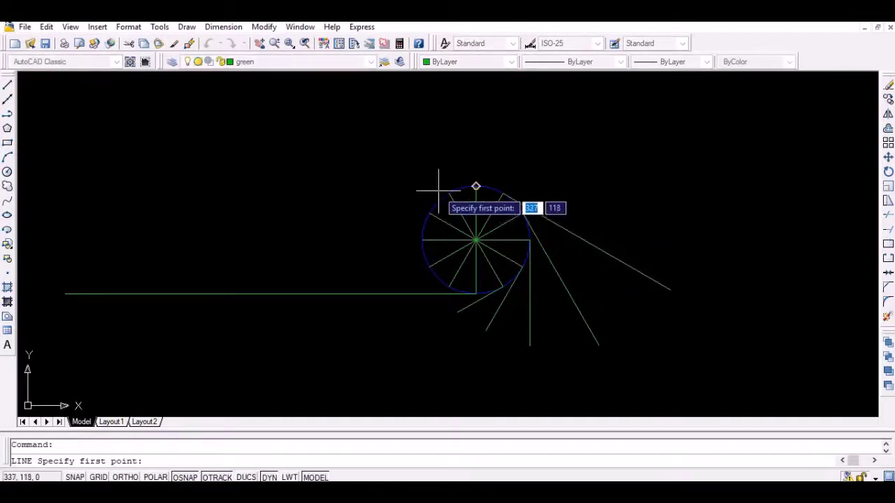
{"action": "left_click", "coordinate": [475, 186]}
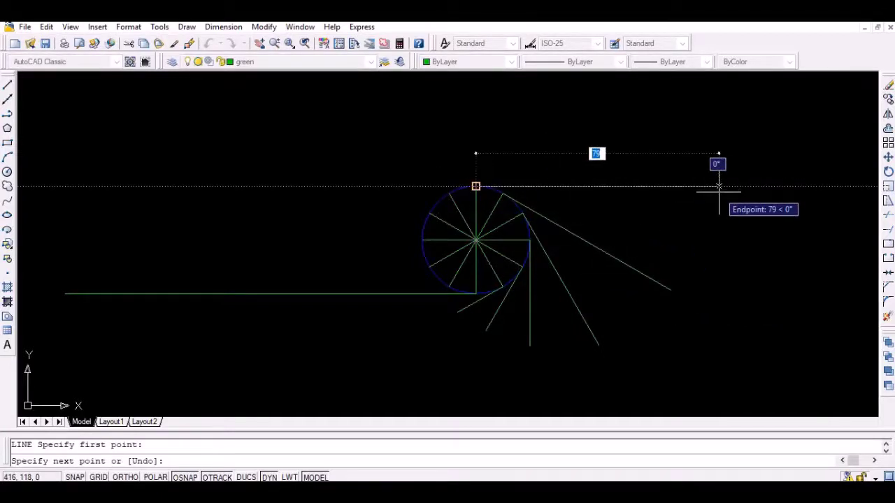
{"action": "left_click", "coordinate": [715, 185]}
{"action": "key", "text": "Return"}
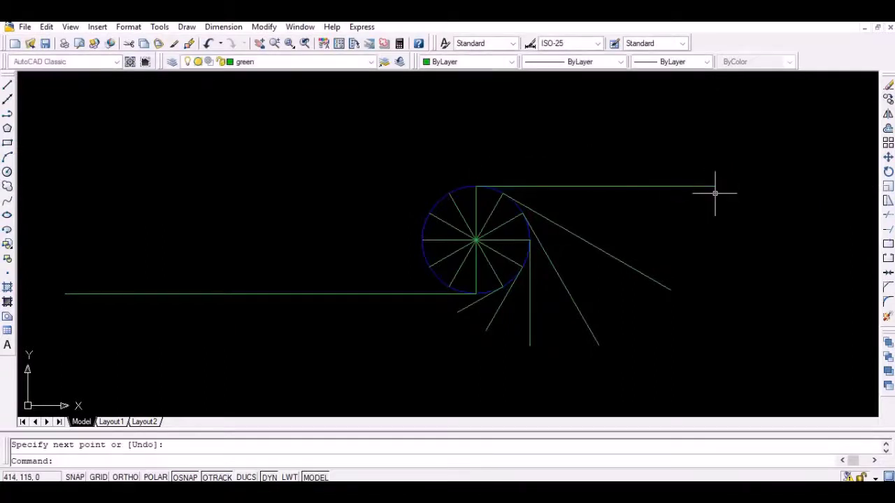
- Draw a tangent about 79 long up-right at 30° from the first spoke end left of the circle's highest point
{"action": "key", "text": "Return"}
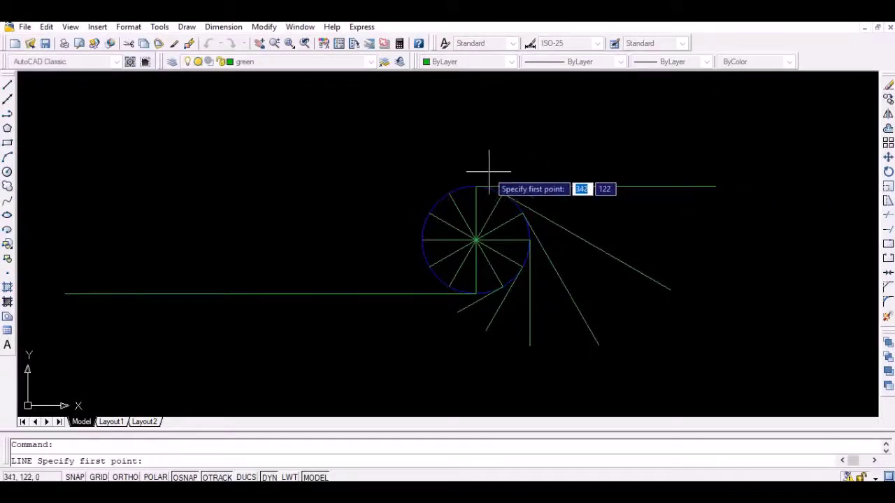
{"action": "left_click", "coordinate": [448, 194]}
{"action": "middle_click_drag", "start_coordinate": [557, 125], "coordinate": [497, 168]}
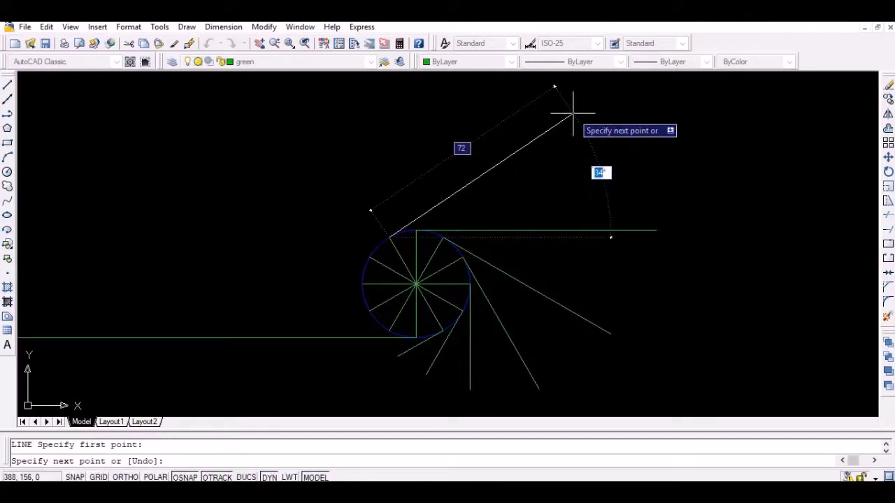
{"action": "type", "text": "30"}
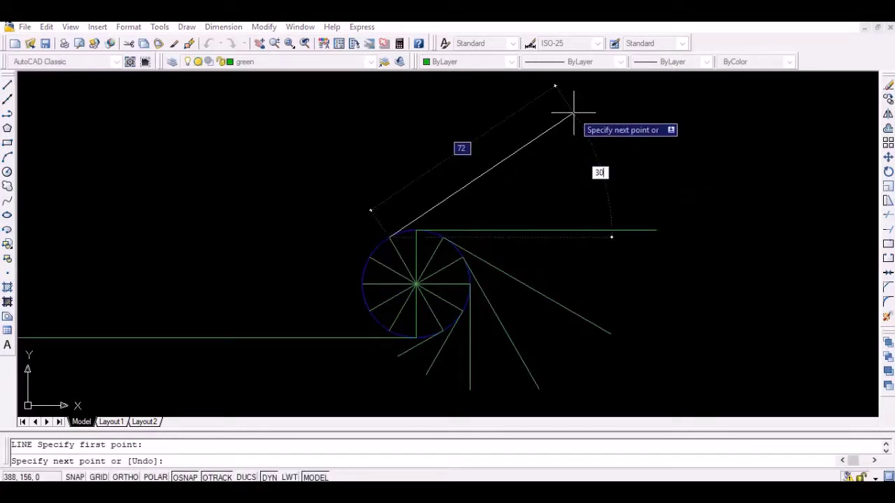
{"action": "key", "text": "Tab"}
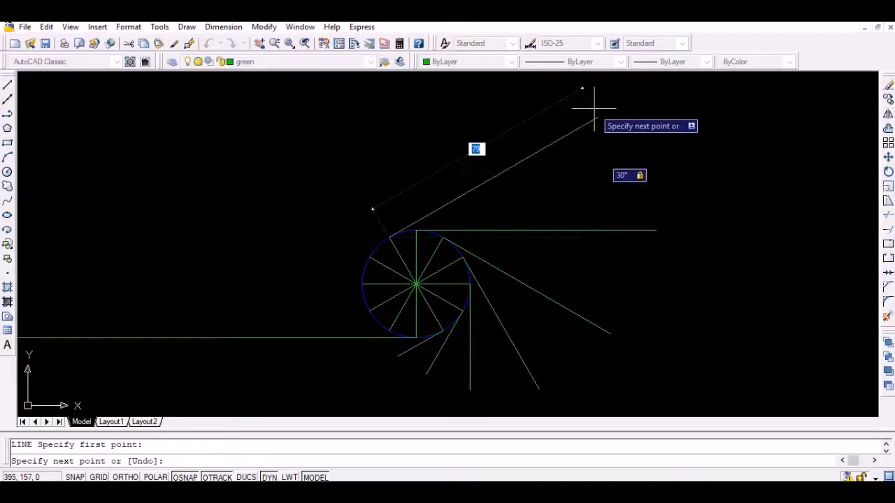
{"action": "left_click", "coordinate": [597, 114]}
{"action": "key", "text": "Return"}
- Draw a tangent about 72 long up-right at 60° from the second spoke end left of the circle's highest point
{"action": "key", "text": "Return"}
{"action": "left_click", "coordinate": [370, 254]}
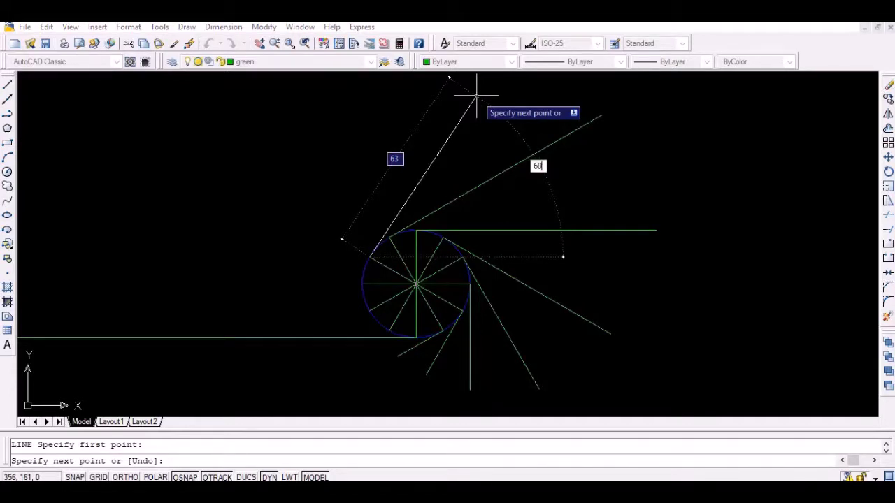
{"action": "key", "text": "Tab"}
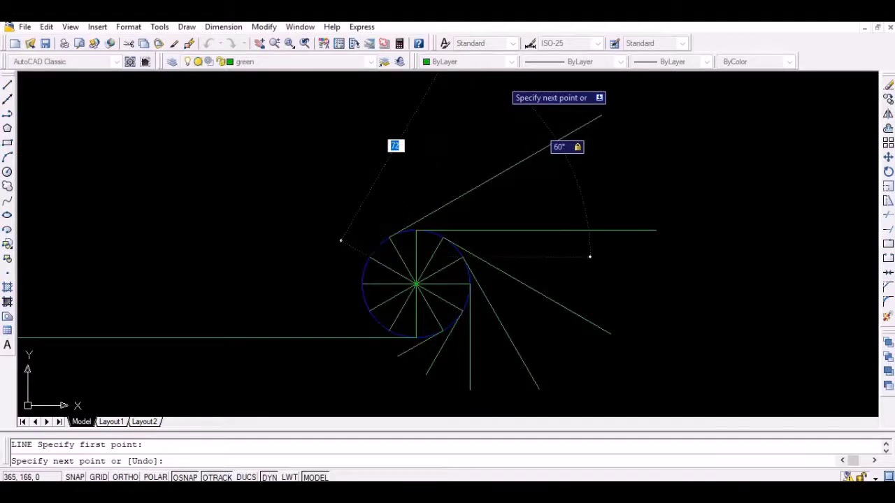
{"action": "key", "text": "Return"}
{"action": "key", "text": "Return"}
- Draw a vertical tangent about 74 long upward from the circle's leftmost point
{"action": "key", "text": "Return"}
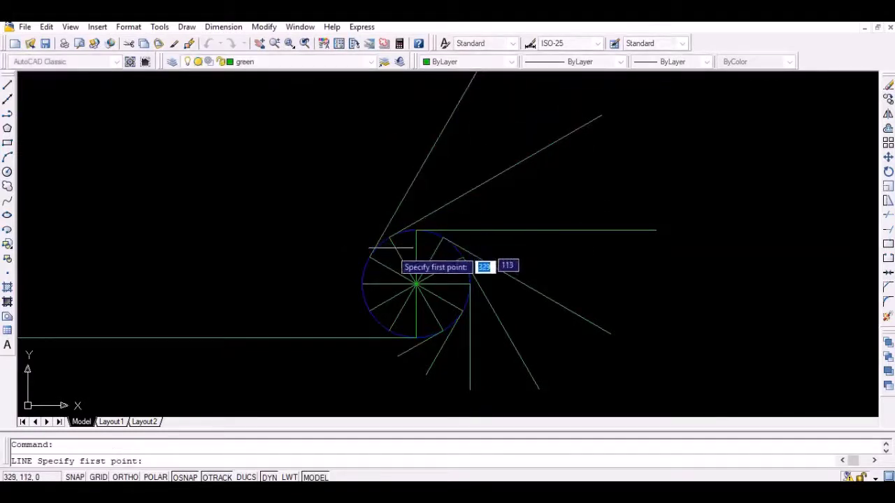
{"action": "left_click", "coordinate": [361, 284]}
{"action": "middle_click_drag", "start_coordinate": [350, 225], "coordinate": [349, 278]}
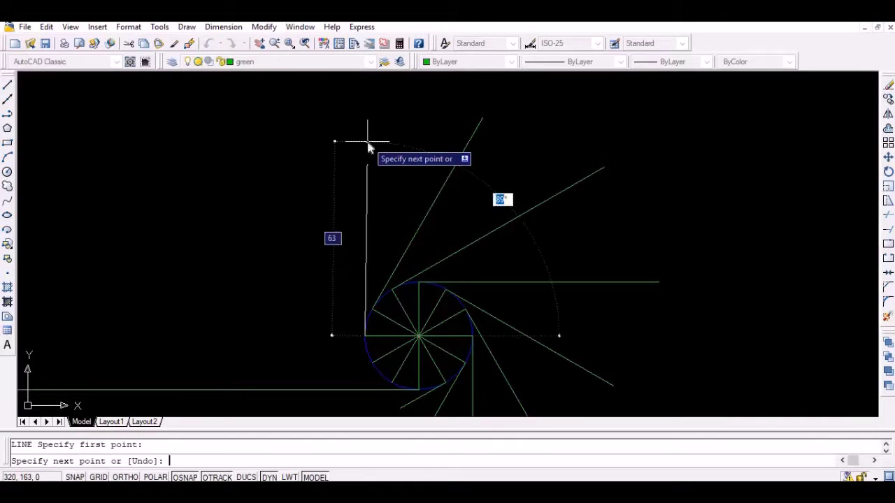
{"action": "left_click", "coordinate": [367, 143]}
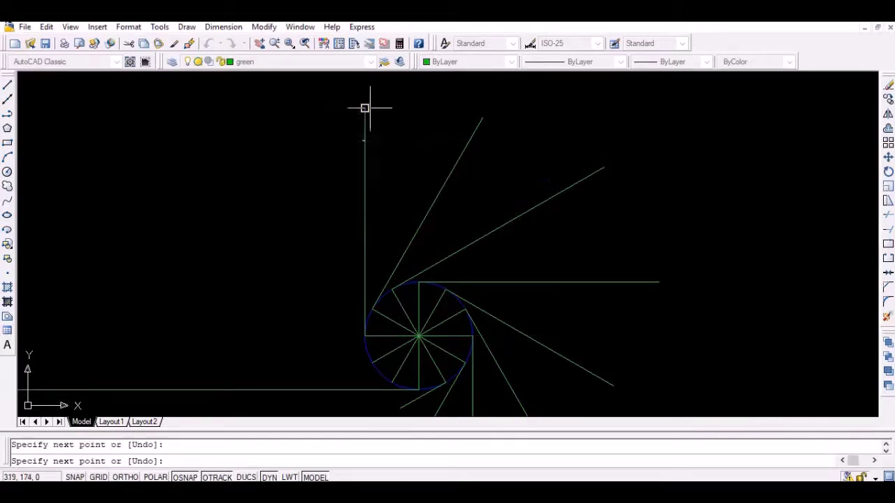
{"action": "left_click", "coordinate": [365, 108]}
{"action": "key", "text": "Return"}
- Draw a tangent about 94 long up-left at 120° from the first spoke end below the circle's leftmost point
{"action": "key", "text": "Return"}
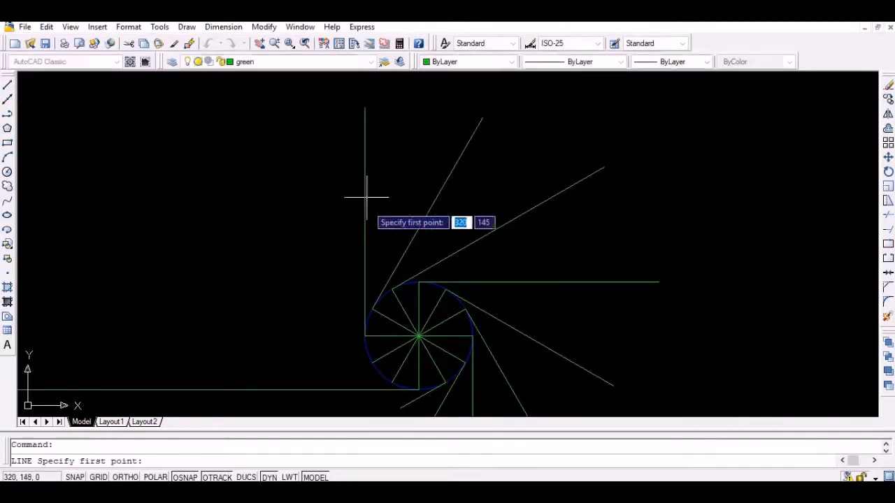
{"action": "left_click", "coordinate": [372, 362]}
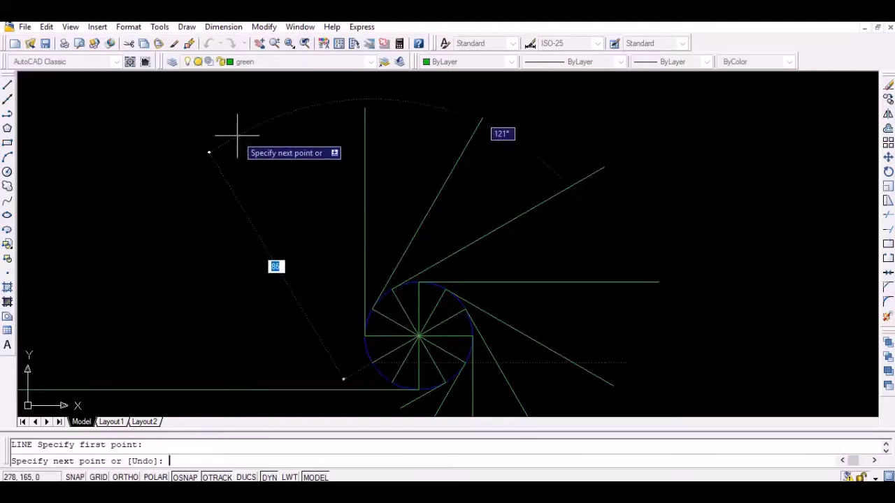
{"action": "type", "text": "1"}
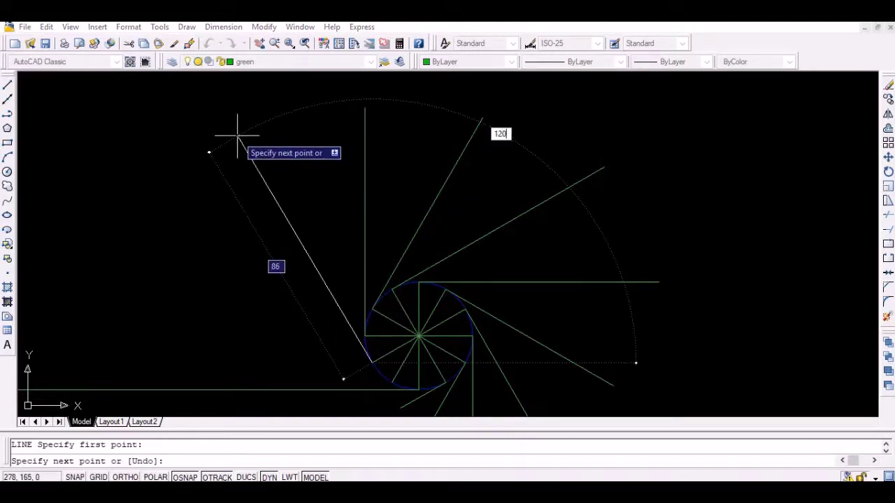
{"action": "key", "text": "Tab"}
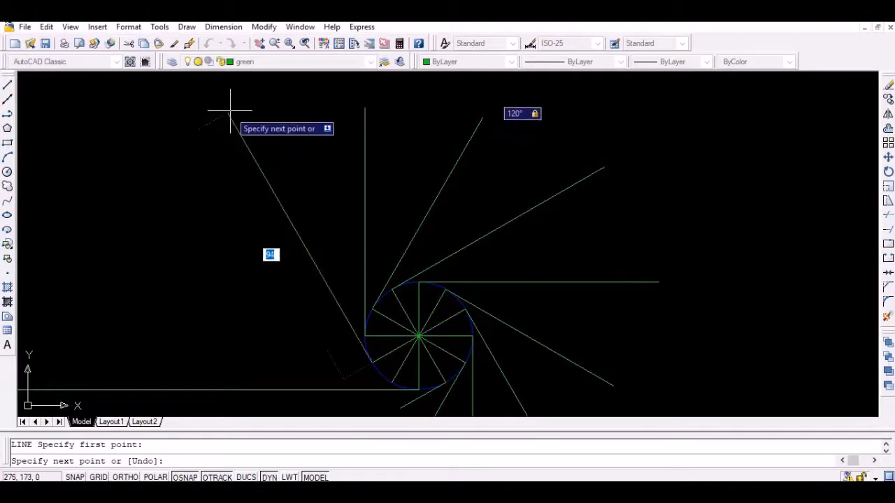
{"action": "left_click", "coordinate": [228, 113]}
{"action": "key", "text": "Return"}
- Draw a tangent about 112 long up-left at 150° from the second spoke end below the circle's leftmost point
{"action": "key", "text": "Return"}
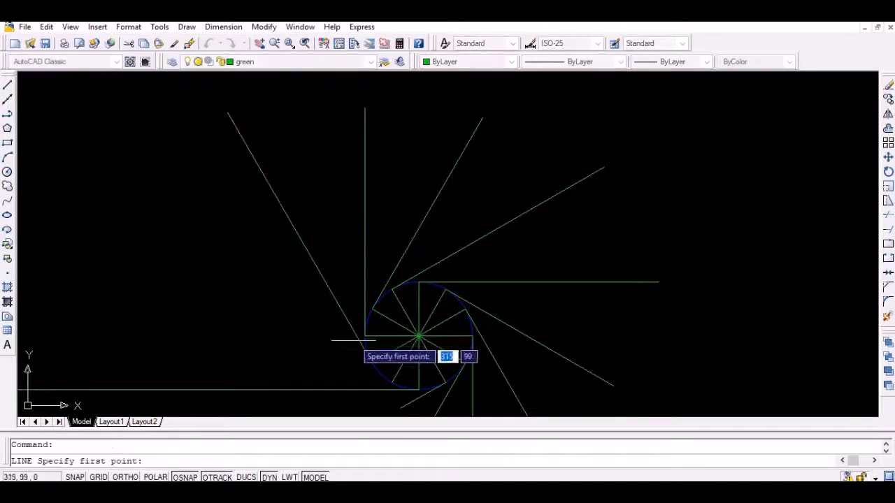
{"action": "left_click", "coordinate": [382, 377]}
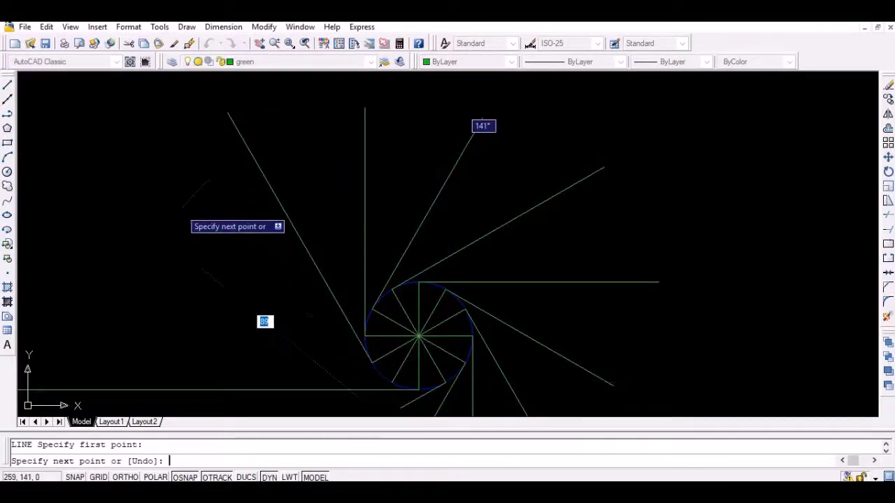
{"action": "type", "text": "15"}
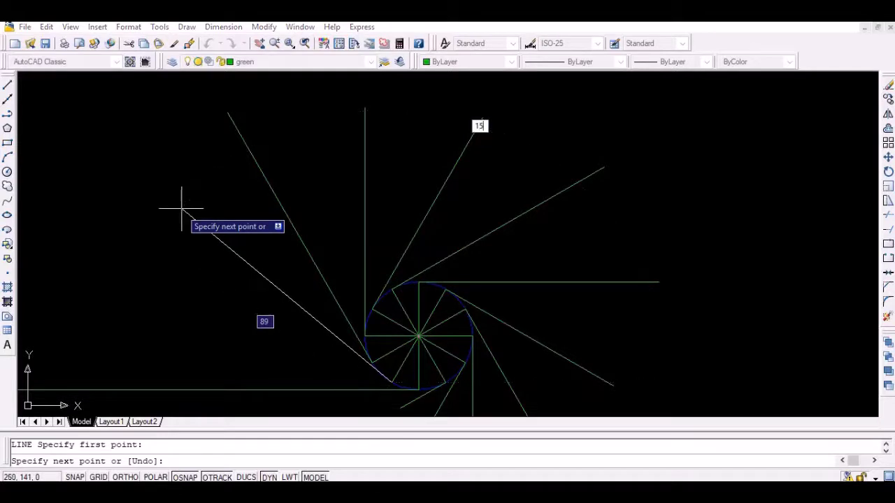
{"action": "type", "text": "0"}
{"action": "key", "text": "Tab"}
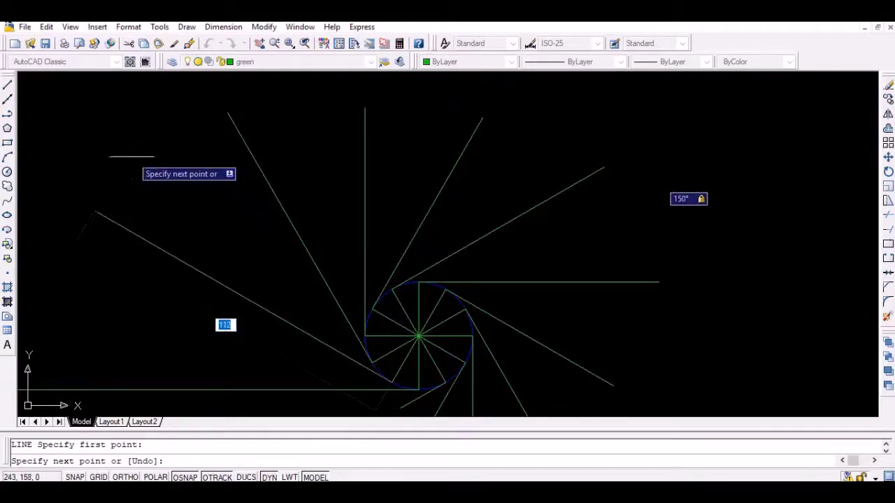
{"action": "left_click", "coordinate": [136, 158]}
{"action": "scroll", "coordinate": [154, 209], "scroll_direction": "down", "scroll_amount": 3}
{"action": "key", "text": "Return"}
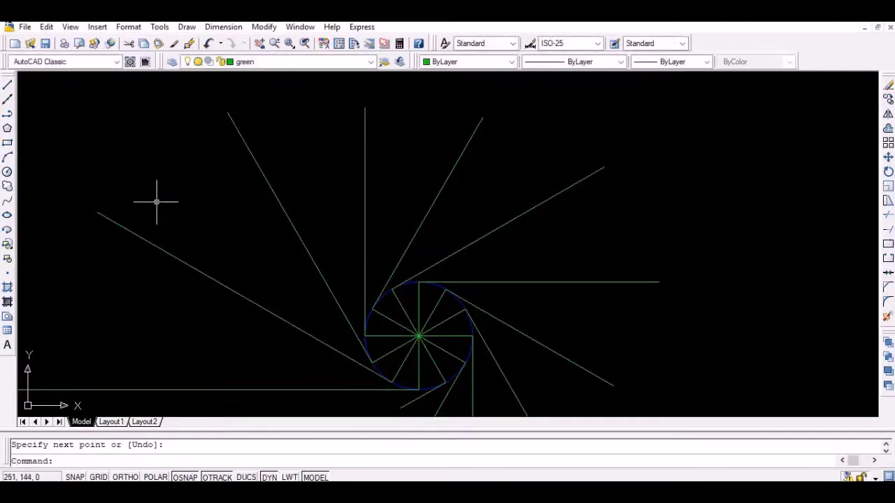
- Make layer 0 the current layer
{"action": "middle_click_drag", "start_coordinate": [189, 221], "coordinate": [314, 216]}
{"action": "scroll", "coordinate": [264, 220], "scroll_direction": "up", "scroll_amount": 2}
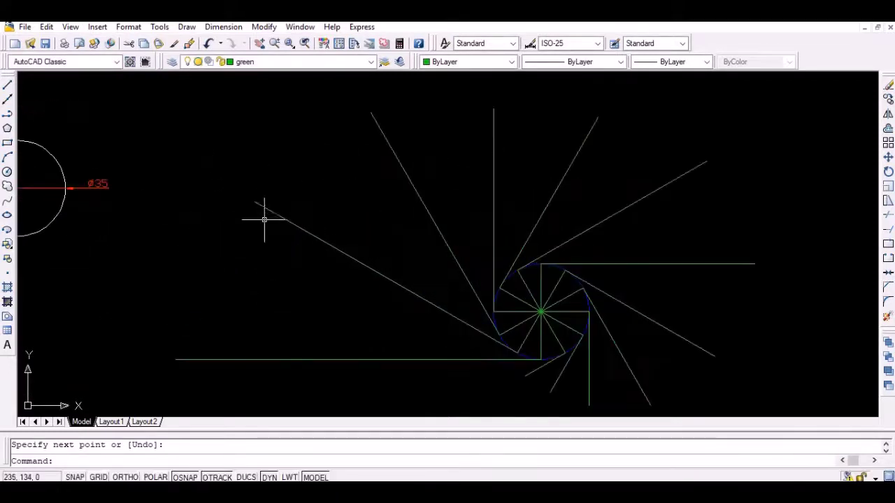
{"action": "middle_click_drag", "start_coordinate": [266, 234], "coordinate": [261, 222]}
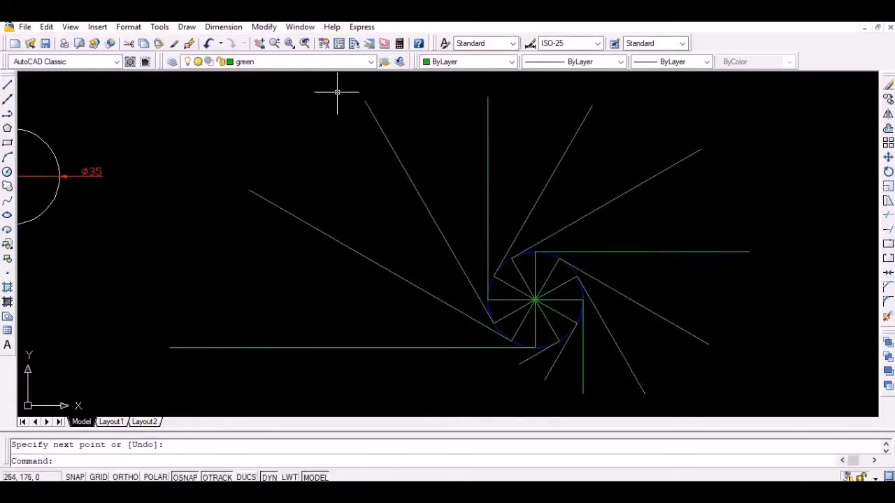
{"action": "left_click", "coordinate": [373, 61]}
{"action": "left_click", "coordinate": [346, 76]}
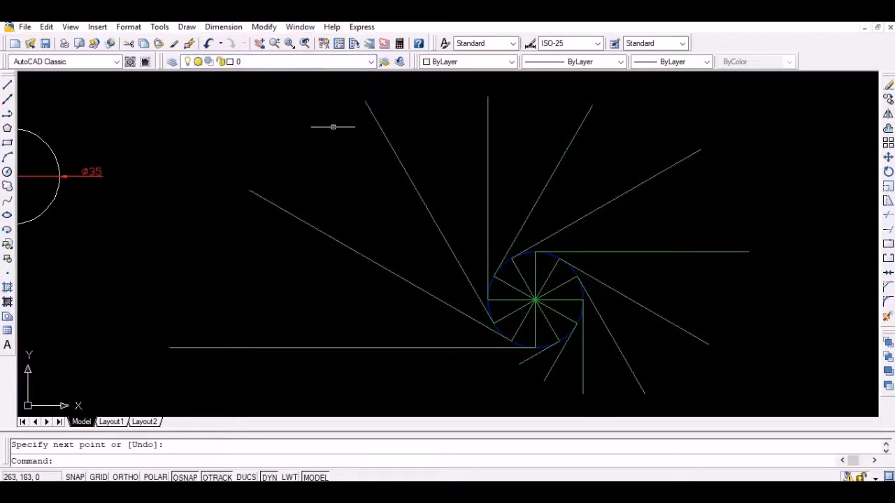
- Draw an arc centred on the first spoke end right of the circle's lowest point, from the lowest point to that spoke's tangent
{"action": "type", "text": "a"}
{"action": "key", "text": "Return"}
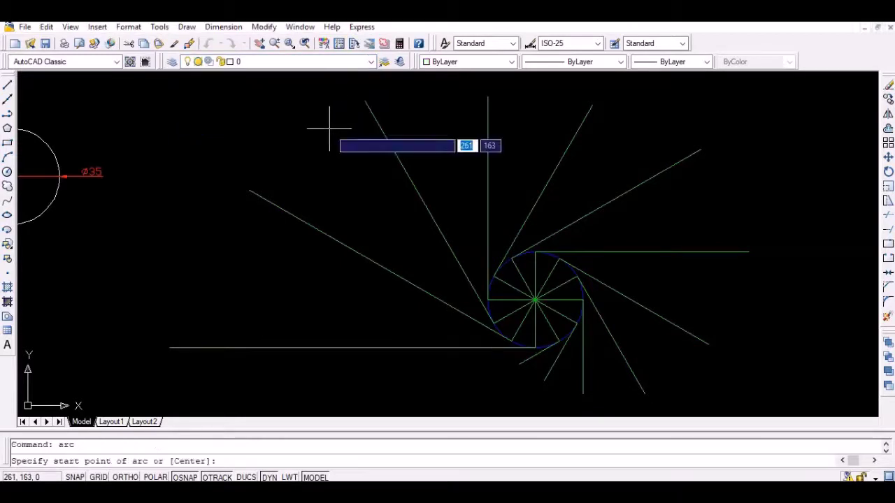
{"action": "type", "text": "c"}
{"action": "key", "text": "Return"}
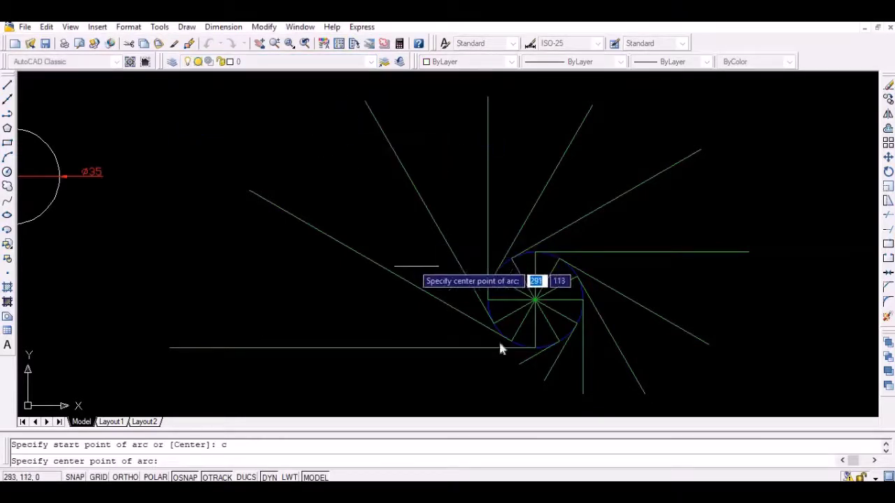
{"action": "middle_click_drag", "start_coordinate": [499, 348], "coordinate": [467, 297]}
{"action": "left_click", "coordinate": [525, 295]}
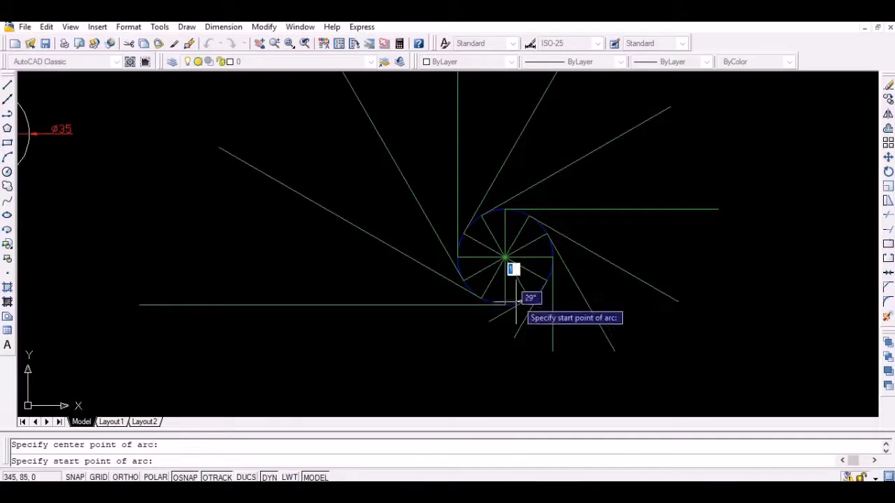
{"action": "scroll", "coordinate": [514, 307], "scroll_direction": "up", "scroll_amount": 1}
{"action": "scroll", "coordinate": [501, 306], "scroll_direction": "up", "scroll_amount": 1}
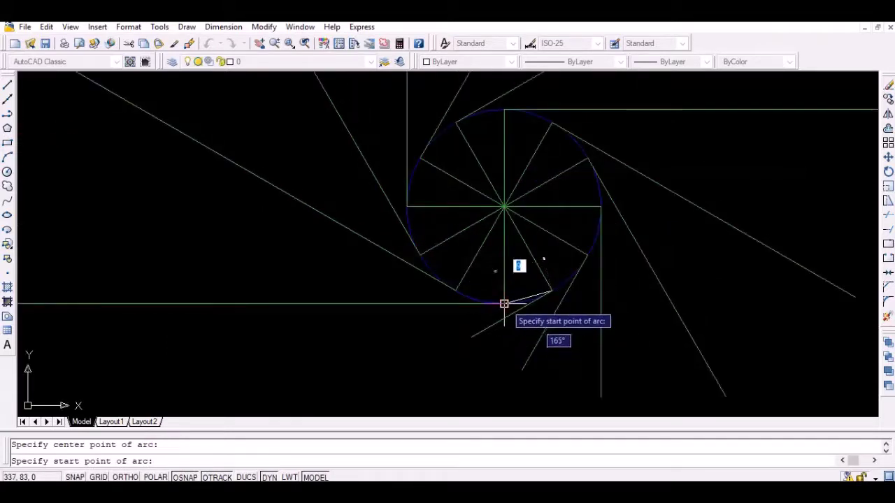
{"action": "left_click", "coordinate": [505, 305]}
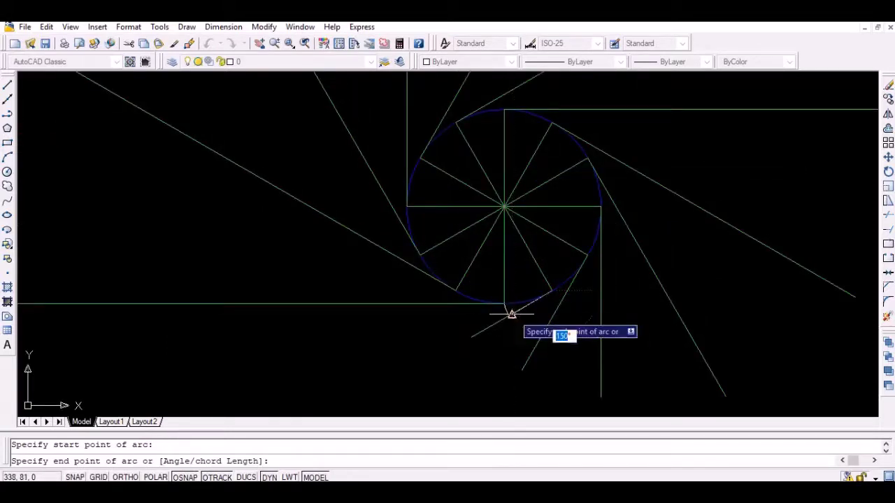
{"action": "left_click", "coordinate": [511, 314]}
- Draw an arc centred on the second spoke end right of the circle's lowest point, from the first arc's end to that spoke's tangent
{"action": "key", "text": "Return"}
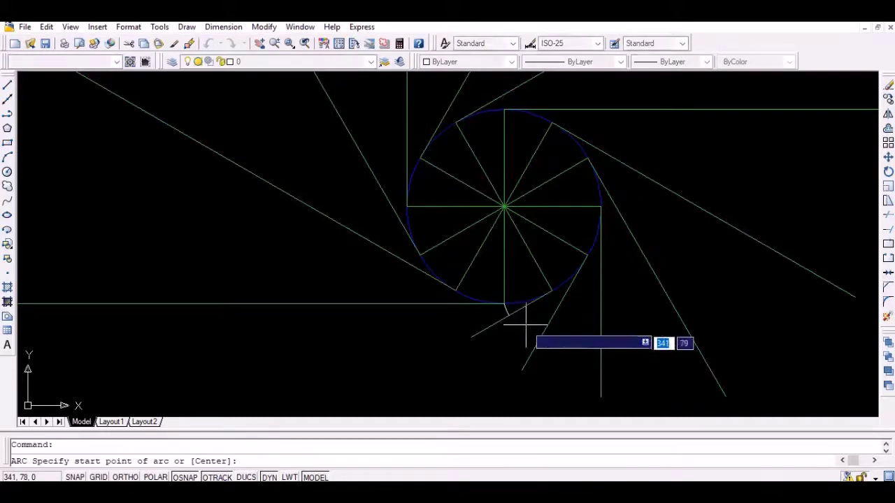
{"action": "type", "text": "c"}
{"action": "key", "text": "Return"}
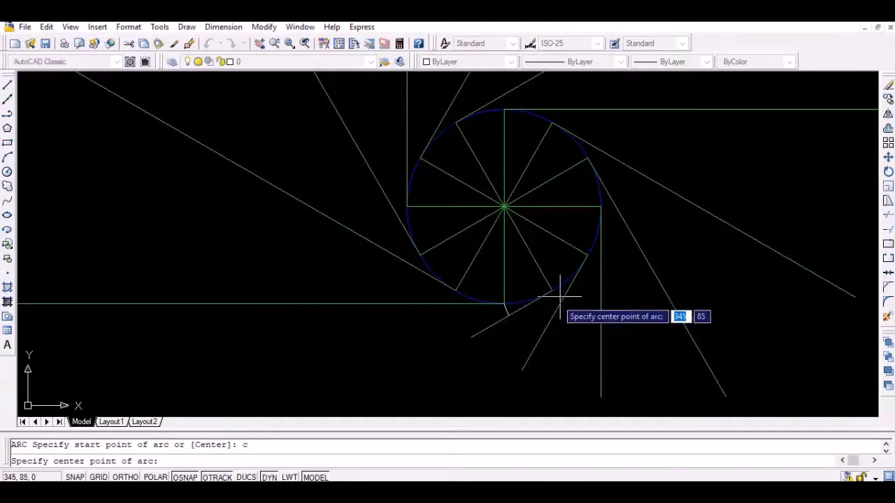
{"action": "left_click", "coordinate": [587, 256]}
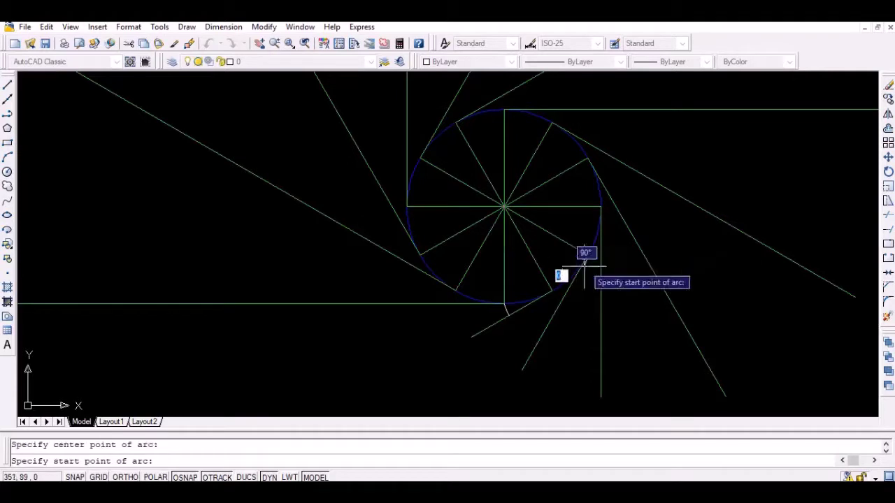
{"action": "scroll", "coordinate": [509, 316], "scroll_direction": "up", "scroll_amount": 2}
{"action": "left_click", "coordinate": [502, 317]}
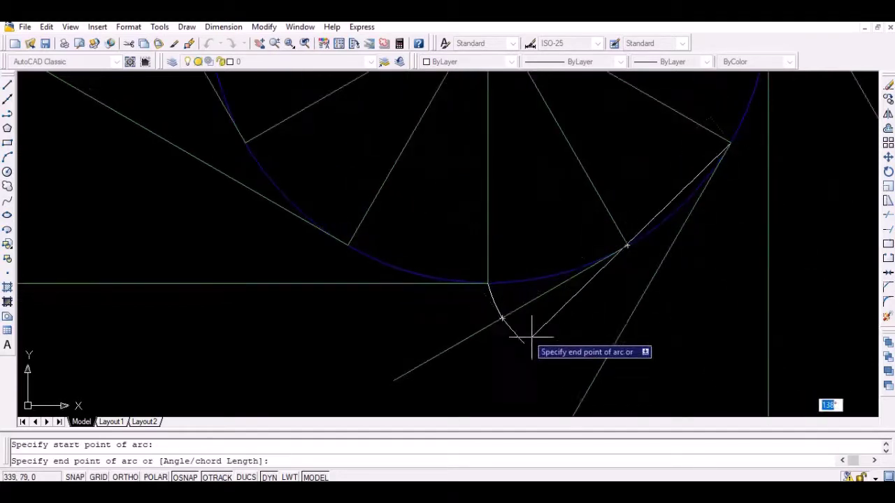
{"action": "left_click", "coordinate": [599, 385]}
- Draw an arc centred on the circle's rightmost point, from the second arc's end to the vertical tangent below that point
{"action": "scroll", "coordinate": [602, 366], "scroll_direction": "down", "scroll_amount": 2}
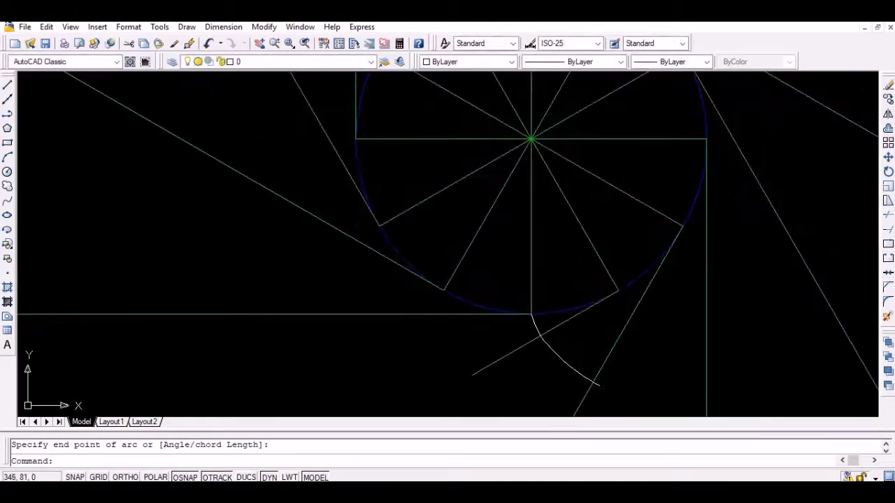
{"action": "scroll", "coordinate": [647, 303], "scroll_direction": "down", "scroll_amount": 2}
{"action": "scroll", "coordinate": [634, 310], "scroll_direction": "up", "scroll_amount": 2}
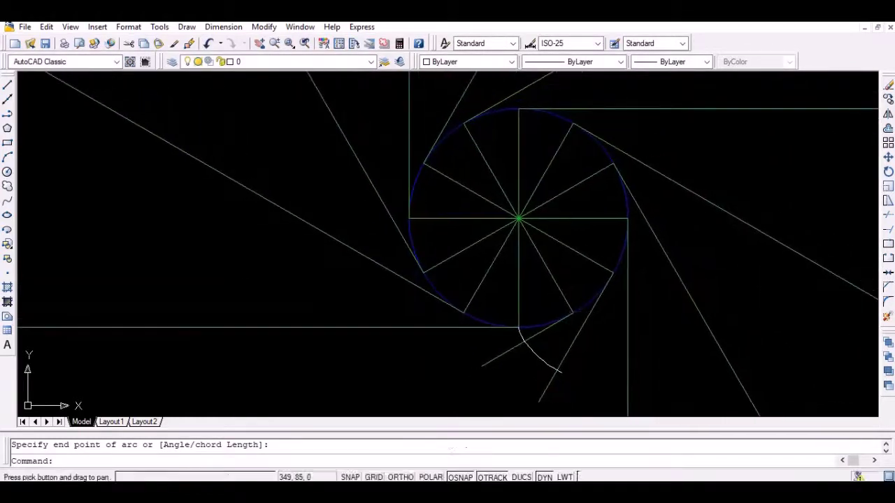
{"action": "key", "text": "Return"}
{"action": "type", "text": "c"}
{"action": "key", "text": "Return"}
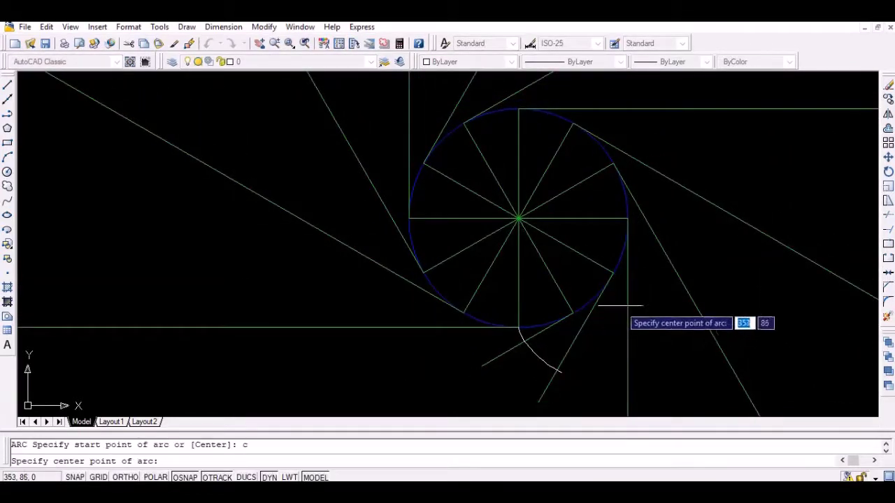
{"action": "left_click", "coordinate": [628, 218]}
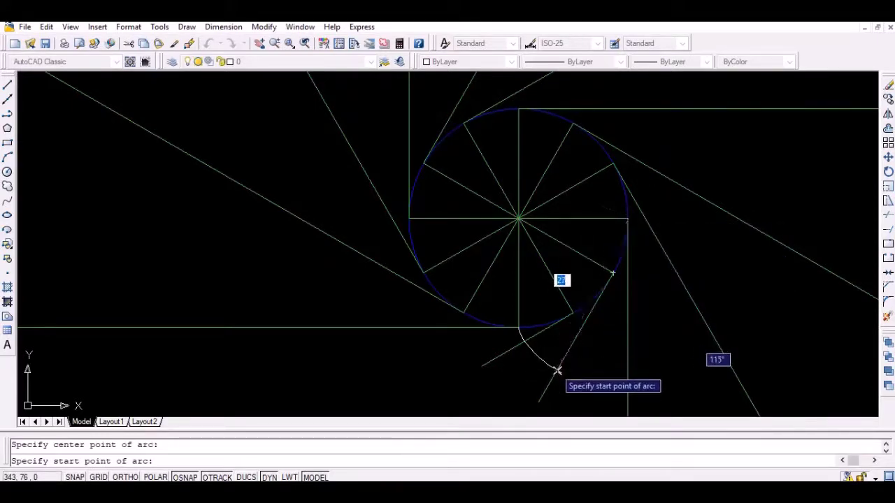
{"action": "left_click", "coordinate": [555, 371]}
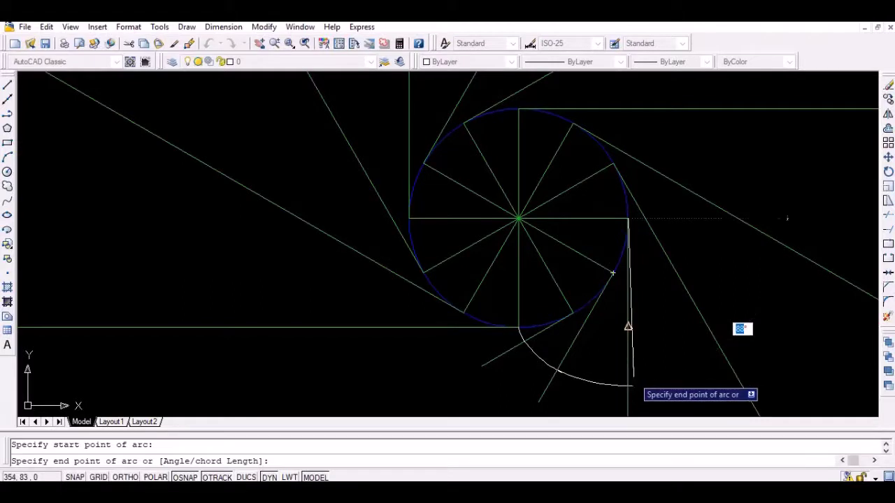
{"action": "left_click", "coordinate": [633, 382]}
- Draw an arc centred on the first spoke end above the circle's rightmost point, from the third arc's end to that spoke's tangent
{"action": "key", "text": "Return"}
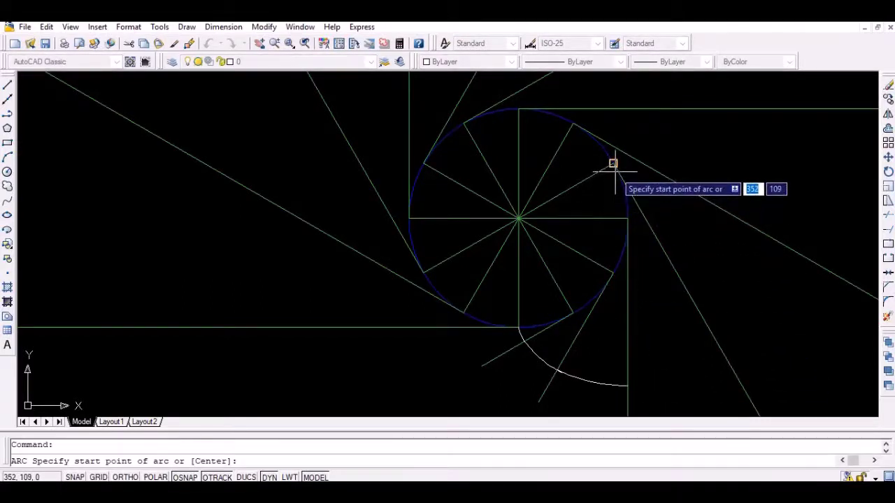
{"action": "type", "text": "c"}
{"action": "key", "text": "Return"}
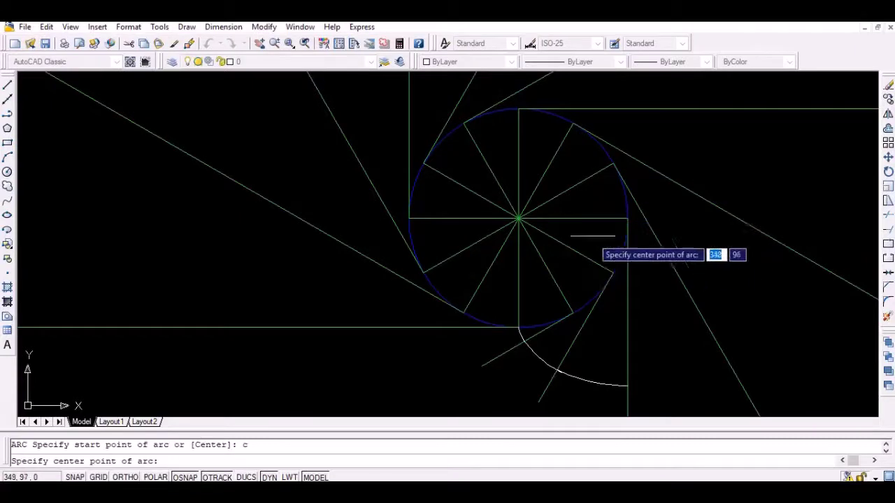
{"action": "left_click", "coordinate": [628, 386]}
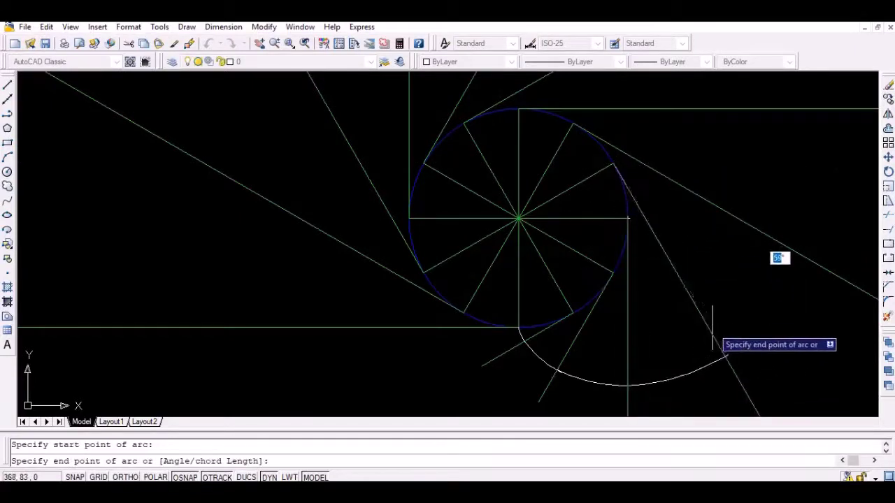
{"action": "left_click", "coordinate": [726, 323]}
- Draw an arc centred on the second spoke end above the circle's rightmost point, from the fourth arc's end to that spoke's tangent
{"action": "key", "text": "Return"}
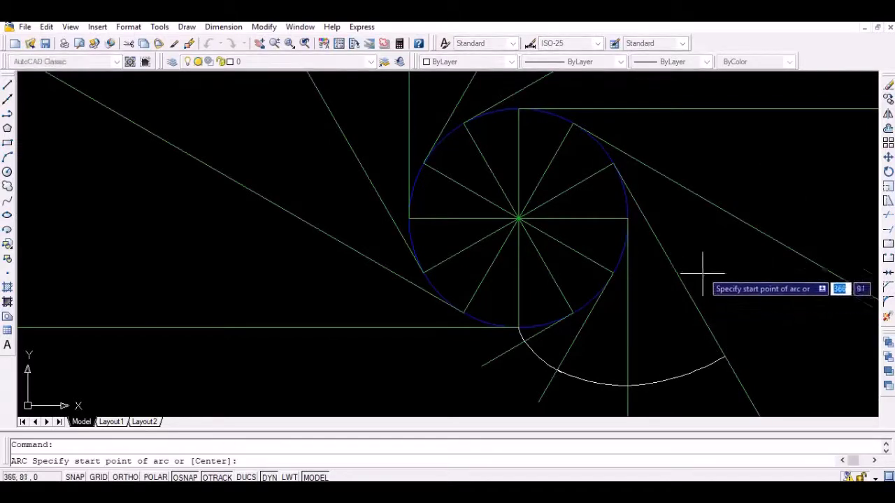
{"action": "type", "text": "c"}
{"action": "key", "text": "Return"}
{"action": "middle_click_drag", "start_coordinate": [699, 249], "coordinate": [562, 264]}
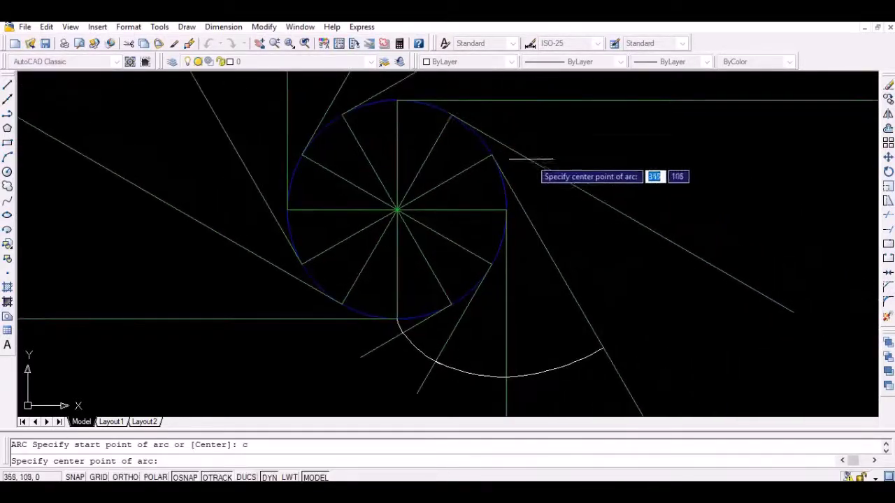
{"action": "left_click", "coordinate": [453, 116]}
{"action": "left_click", "coordinate": [602, 347]}
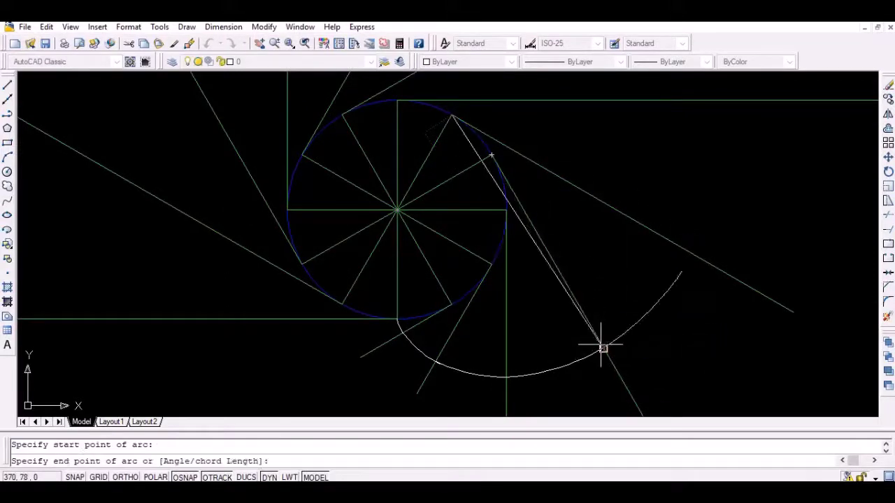
{"action": "left_click", "coordinate": [676, 246]}
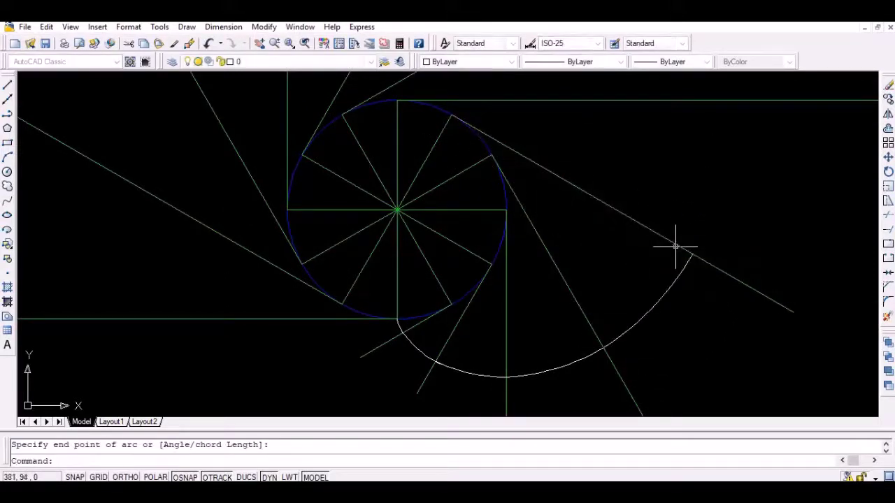
- Draw an arc centred on the circle's highest point, from the fifth arc's end to the horizontal tangent
{"action": "key", "text": "Return"}
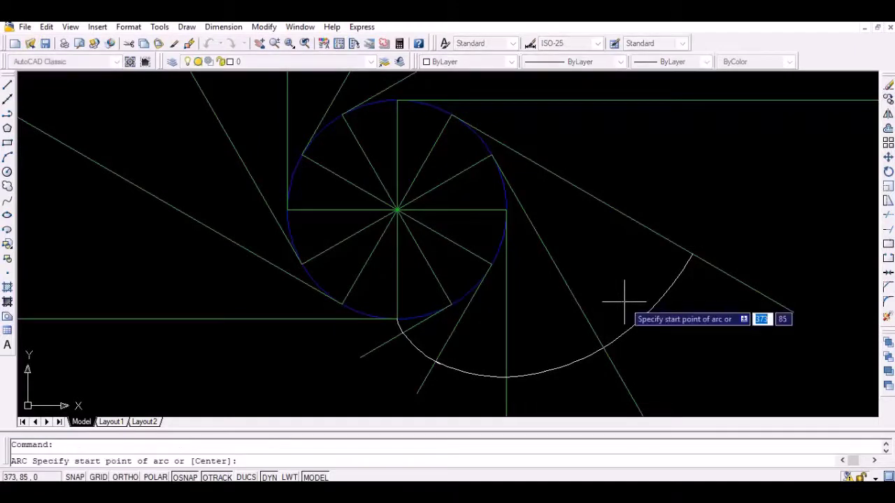
{"action": "type", "text": "c"}
{"action": "key", "text": "Return"}
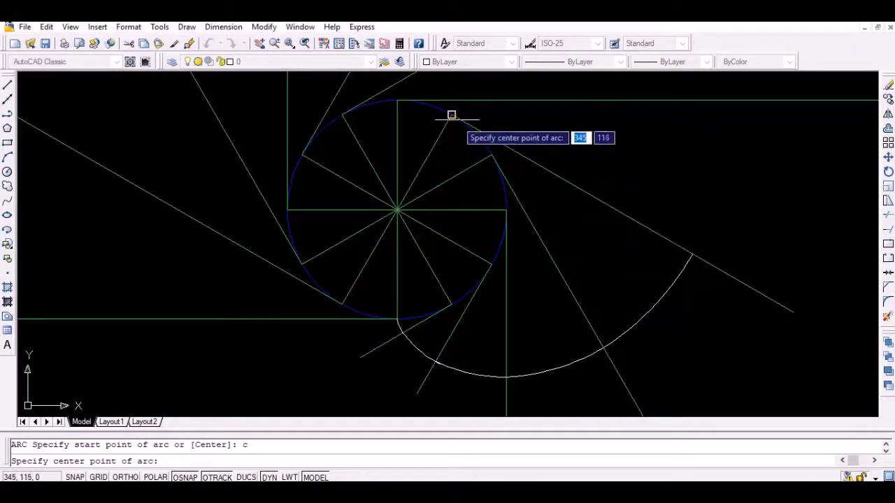
{"action": "left_click", "coordinate": [397, 100]}
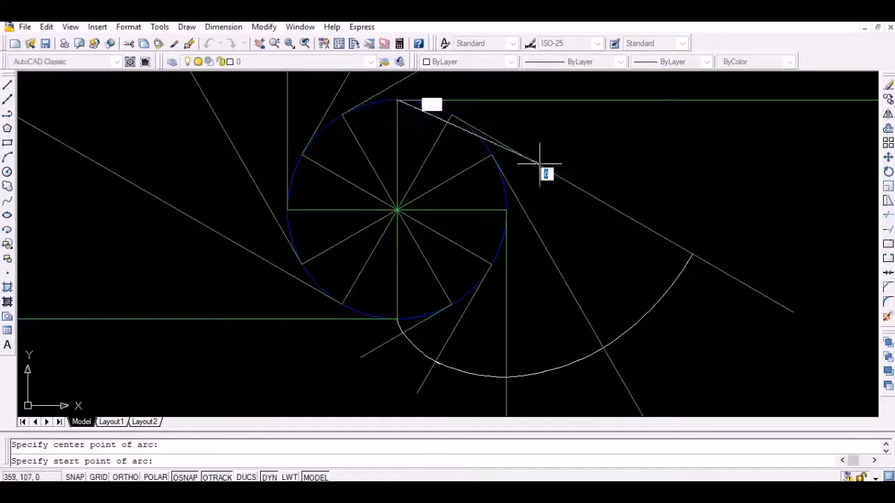
{"action": "left_click", "coordinate": [693, 253]}
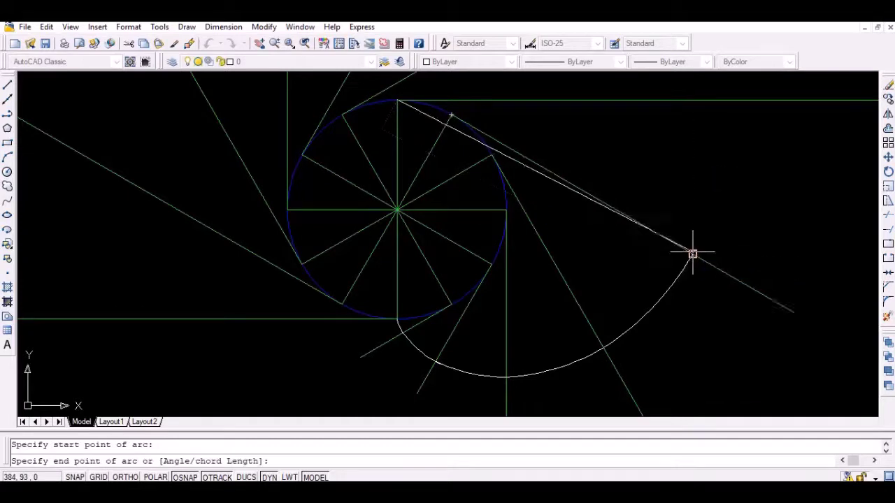
{"action": "left_click", "coordinate": [697, 100]}
- Draw an arc centred on the first spoke end left of the circle's highest point, from the sixth arc's end to that spoke's tangent
{"action": "key", "text": "Return"}
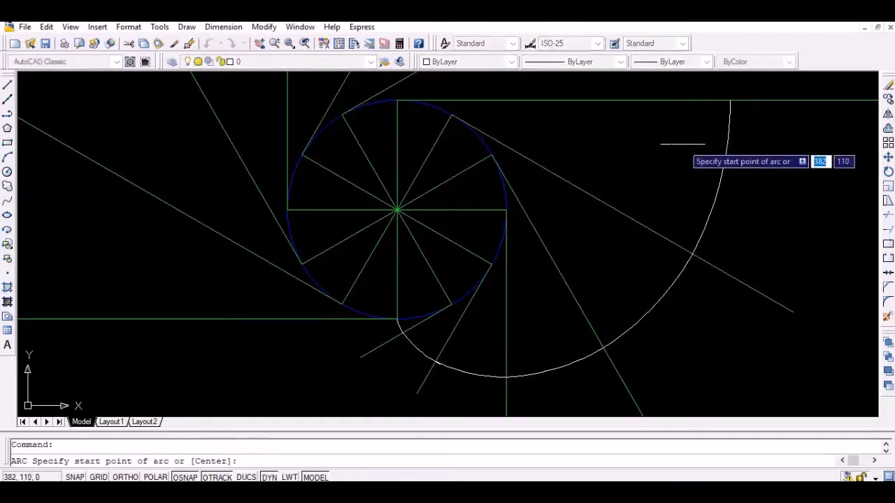
{"action": "key", "text": "Return"}
{"action": "mouse_move", "coordinate": [639, 156]}
{"action": "middle_mouse_down"}
{"action": "mouse_move", "coordinate": [659, 246]}
{"action": "mouse_move", "coordinate": [657, 313]}
{"action": "middle_mouse_up"}
{"action": "left_click", "coordinate": [367, 241]}
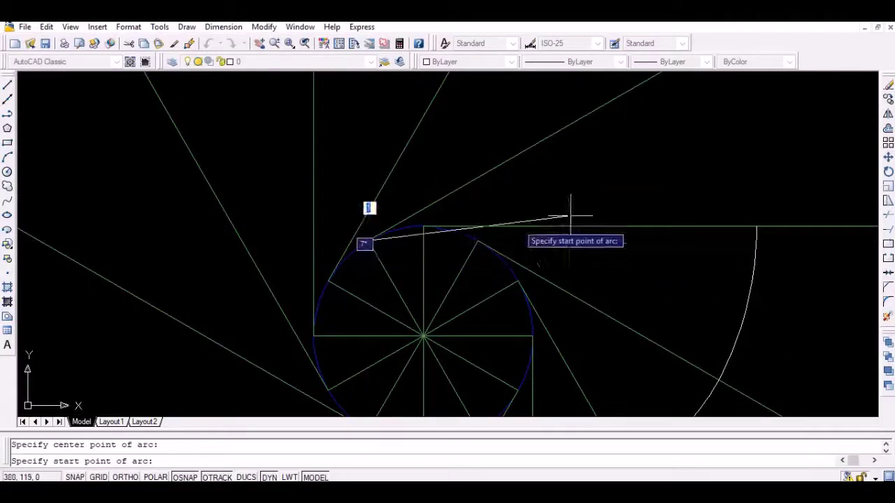
{"action": "left_click", "coordinate": [756, 228]}
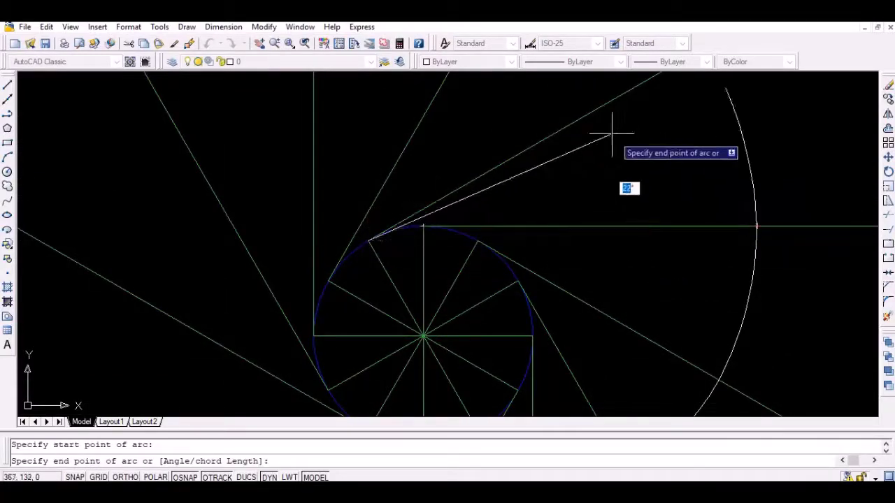
{"action": "left_click", "coordinate": [594, 116]}
- Draw an arc centred on the second spoke end left of the circle's highest point, from the seventh arc's end to that spoke's tangent
{"action": "middle_click_drag", "start_coordinate": [599, 123], "coordinate": [616, 196]}
{"action": "key", "text": "Return"}
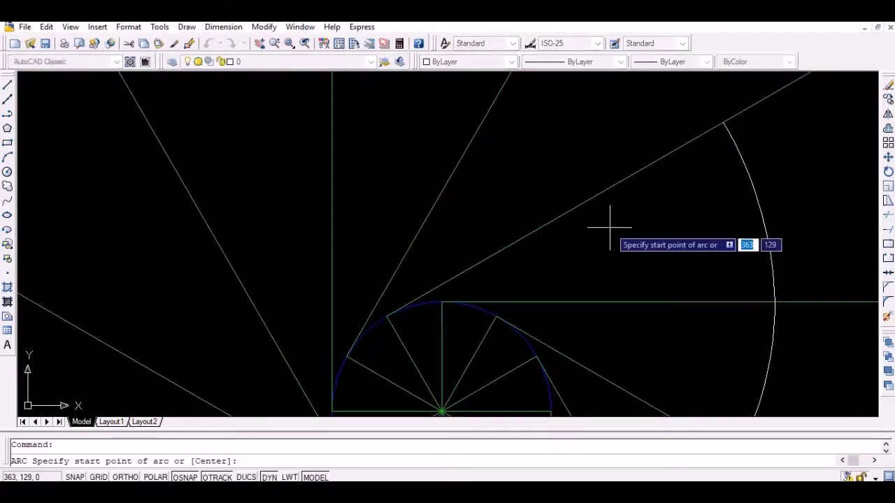
{"action": "key", "text": "Return"}
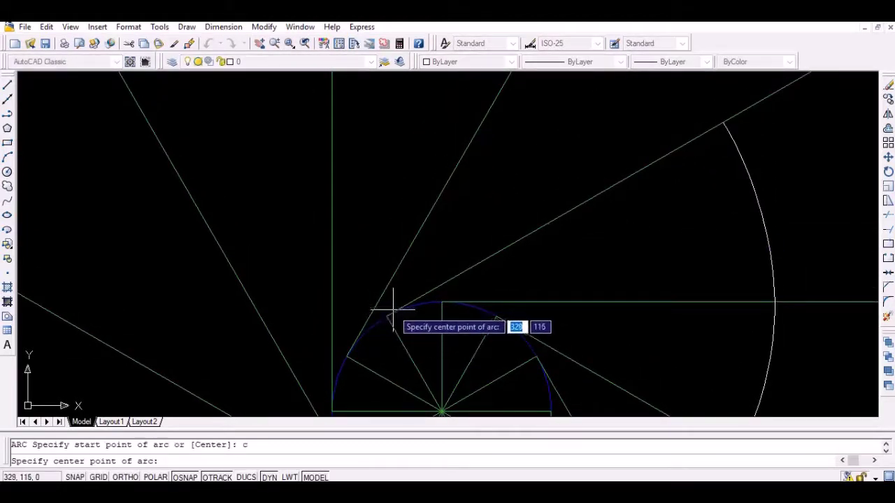
{"action": "left_click", "coordinate": [347, 356]}
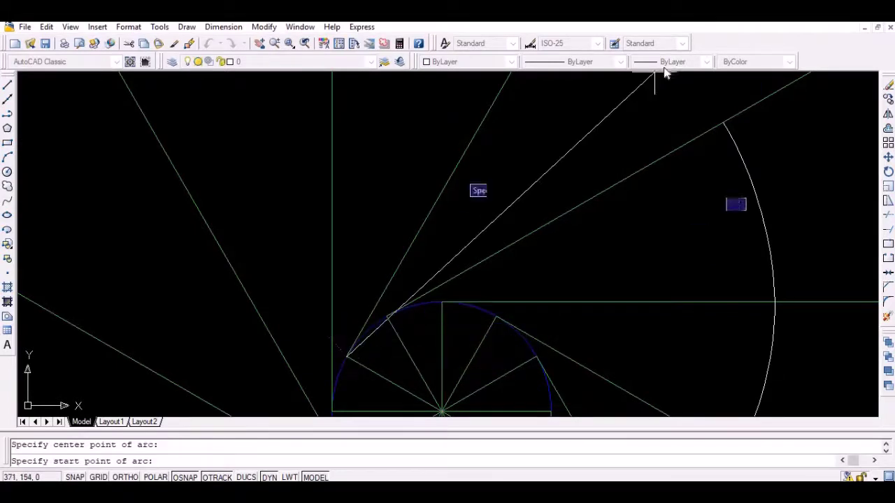
{"action": "middle_click_drag", "start_coordinate": [609, 170], "coordinate": [569, 237]}
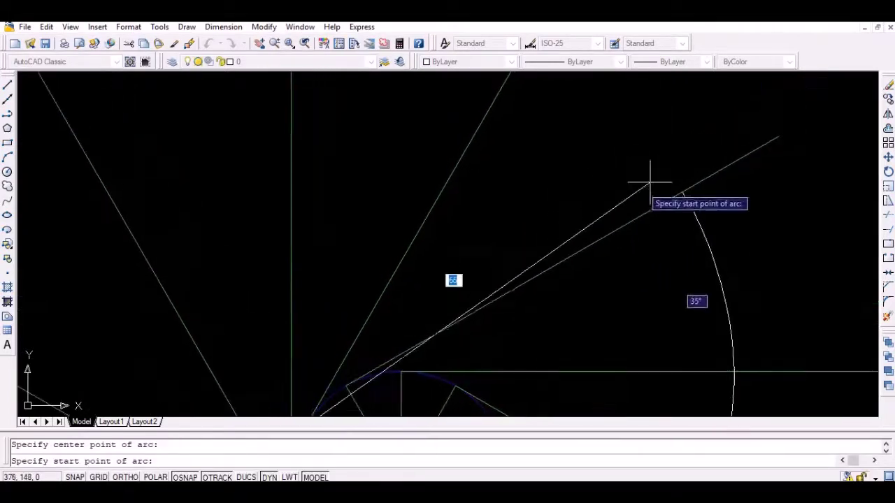
{"action": "left_click", "coordinate": [683, 193]}
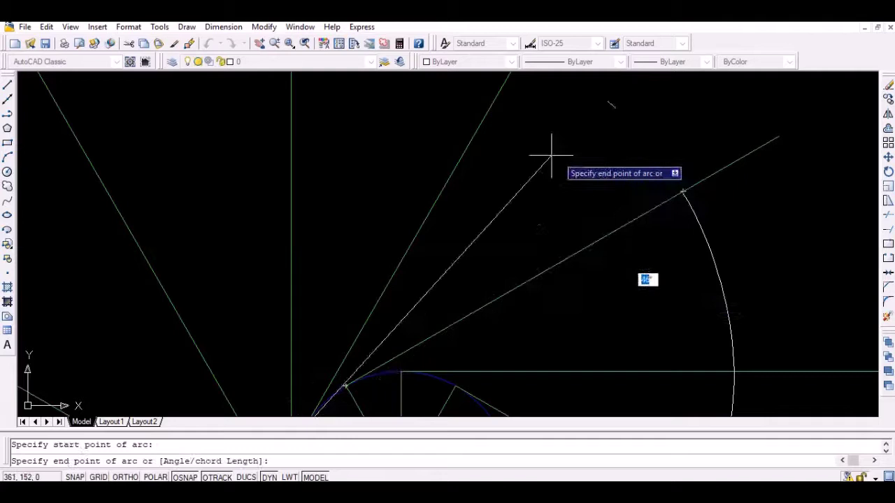
{"action": "left_click", "coordinate": [456, 163]}
- Draw an arc centred on the circle's leftmost point, from the eighth arc's end to slightly past the vertical tangent's direction
{"action": "scroll", "coordinate": [458, 163], "scroll_direction": "down", "scroll_amount": 2}
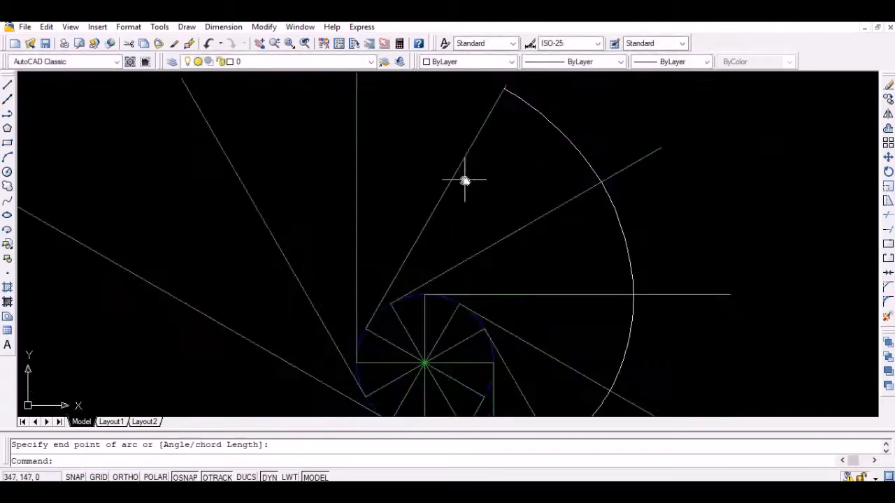
{"action": "middle_click_drag", "start_coordinate": [465, 180], "coordinate": [493, 167]}
{"action": "scroll", "coordinate": [495, 163], "scroll_direction": "down", "scroll_amount": 2}
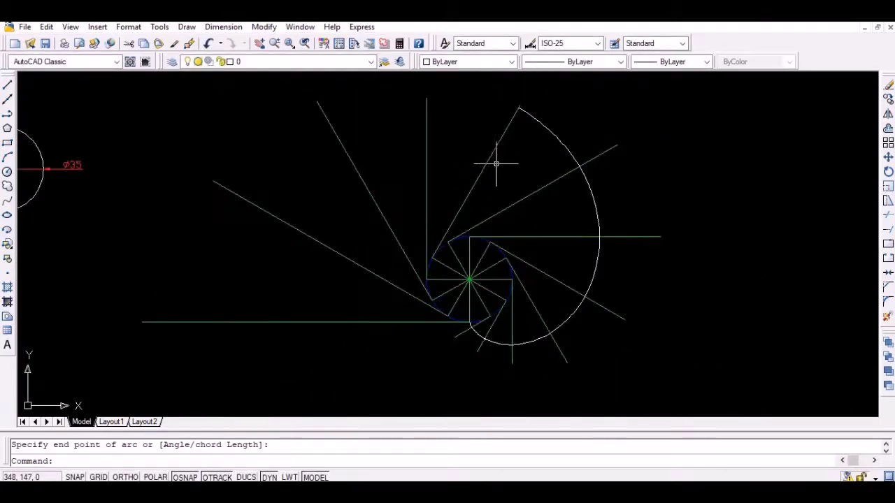
{"action": "key", "text": "Return"}
{"action": "type", "text": "c"}
{"action": "key", "text": "Return"}
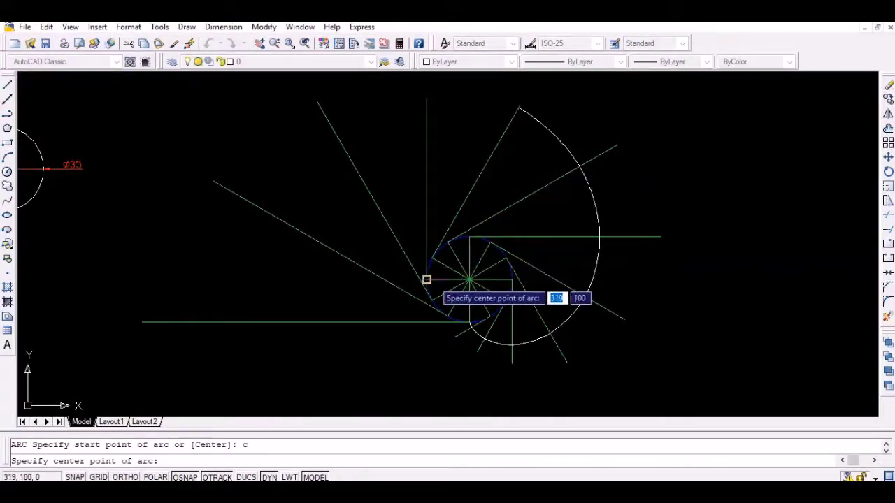
{"action": "scroll", "coordinate": [424, 280], "scroll_direction": "up", "scroll_amount": 2}
{"action": "left_click", "coordinate": [424, 280]}
{"action": "scroll", "coordinate": [425, 262], "scroll_direction": "down", "scroll_amount": 1}
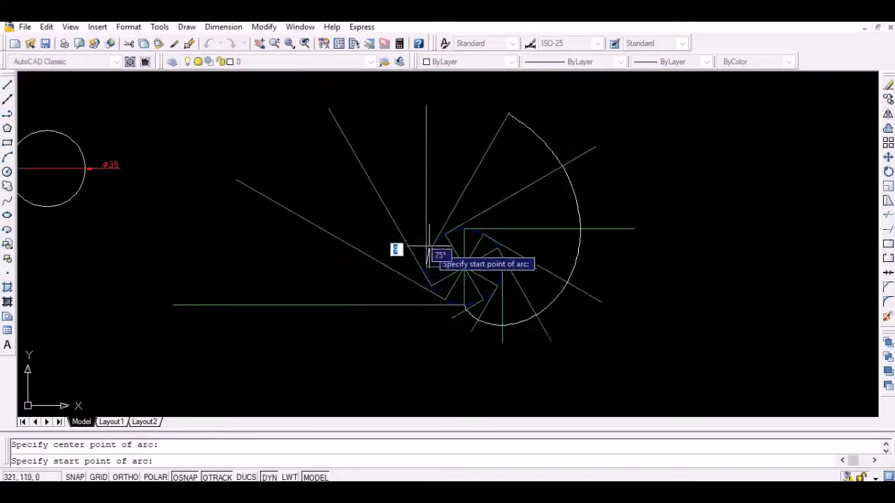
{"action": "left_click", "coordinate": [509, 114]}
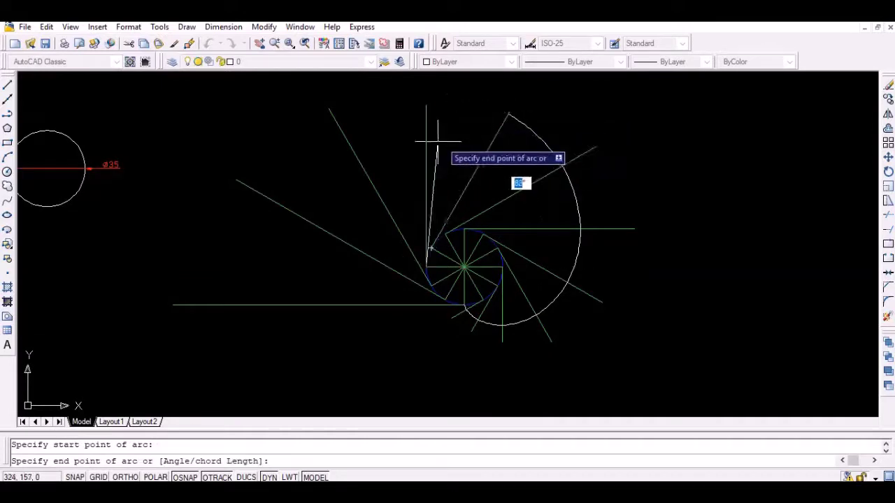
{"action": "scroll", "coordinate": [433, 142], "scroll_direction": "up", "scroll_amount": 1}
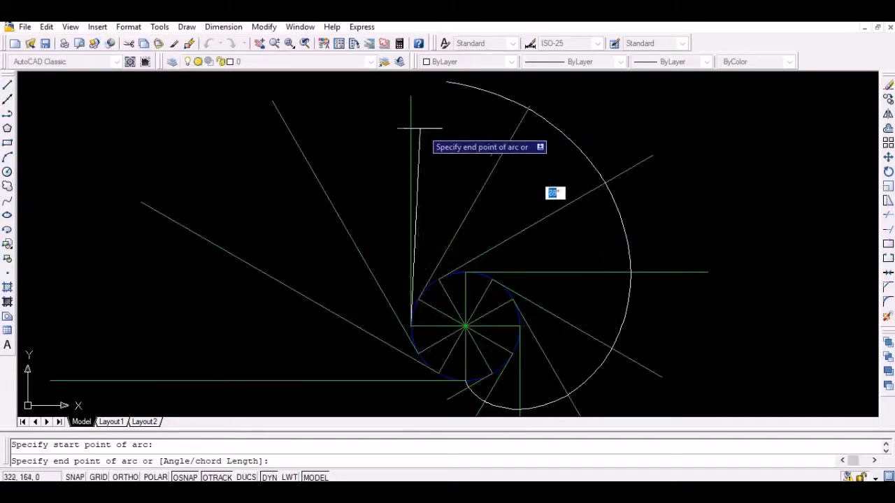
{"action": "left_click", "coordinate": [397, 128]}
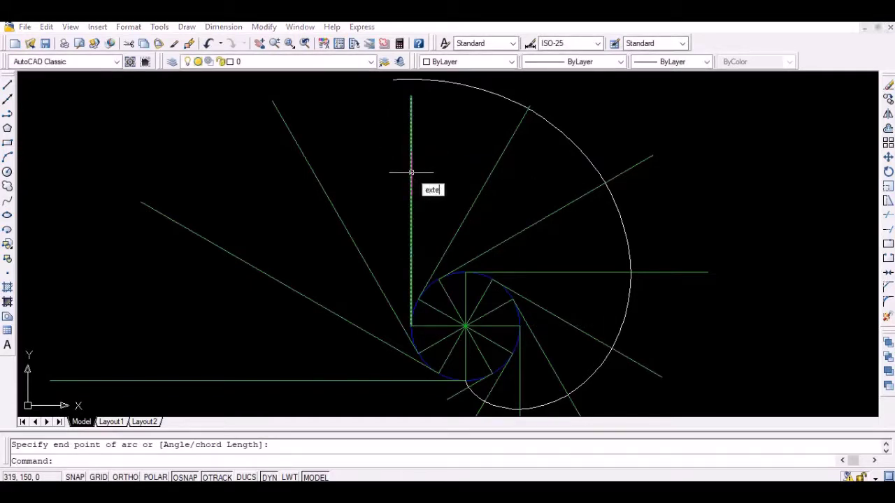
- Extend the vertical tangent at the circle's leftmost point up to the ninth arc
{"action": "type", "text": "extend"}
{"action": "key", "text": "Return"}
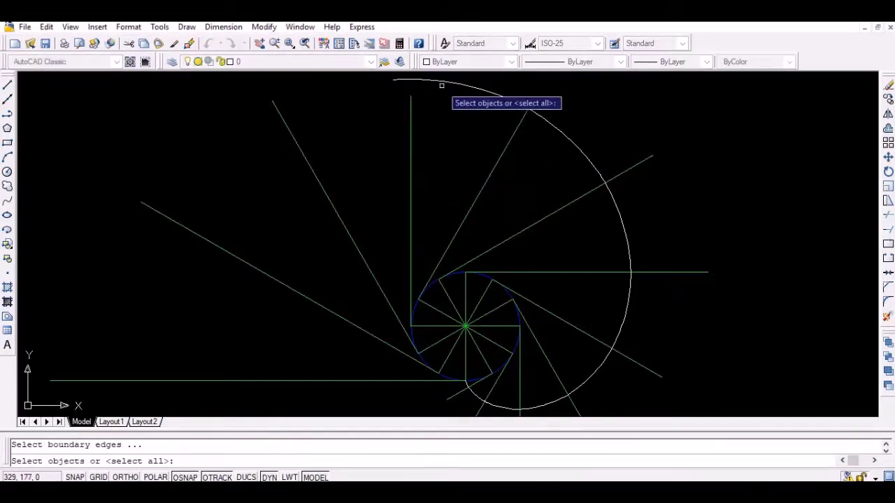
{"action": "key", "text": "Return"}
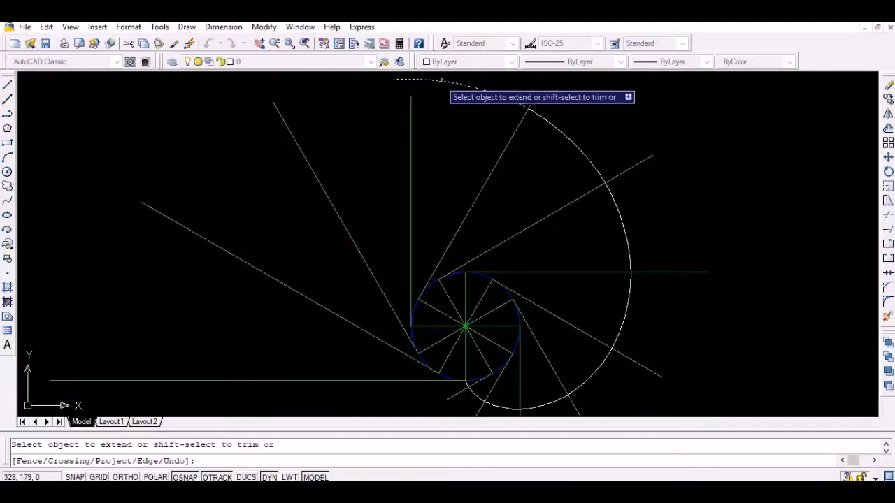
{"action": "left_click", "coordinate": [411, 132]}
{"action": "key", "text": "Return"}
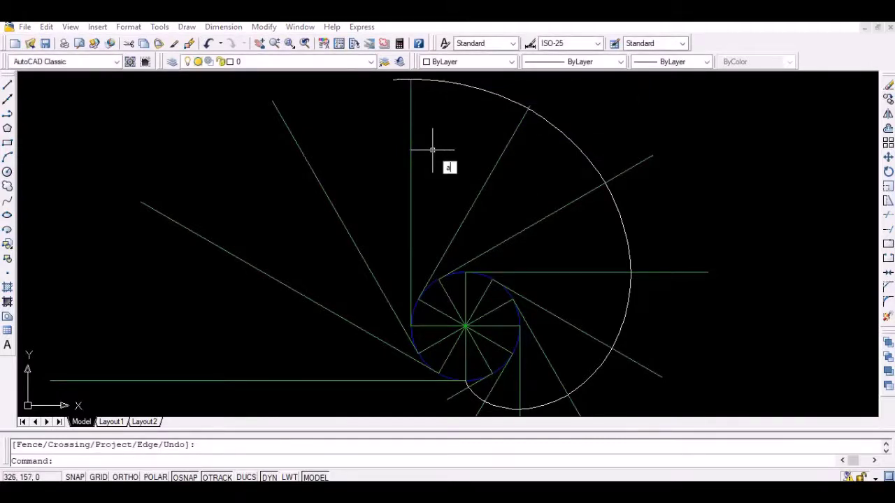
- Draw an arc centred on the first spoke end below the circle's leftmost point, from the extended vertical tangent's end to just past that spoke's tangent
{"action": "type", "text": "arc"}
{"action": "key", "text": "Return"}
{"action": "type", "text": "c"}
{"action": "key", "text": "Return"}
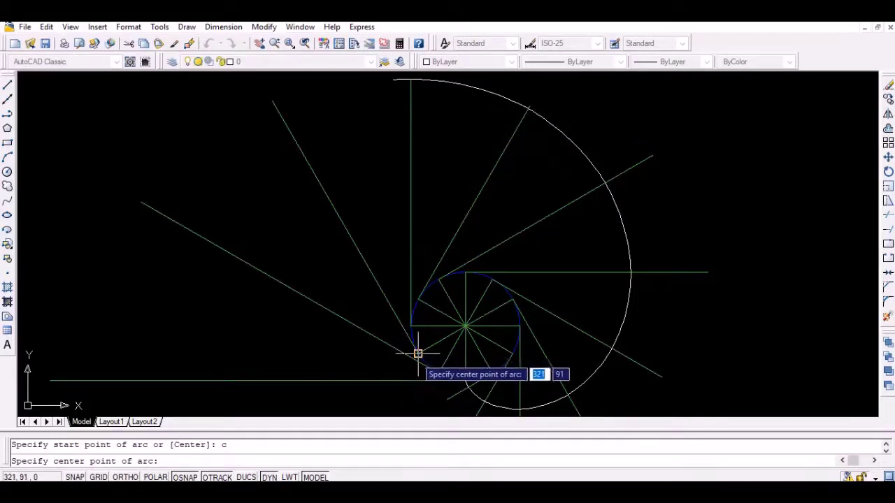
{"action": "left_click", "coordinate": [411, 80]}
{"action": "left_click", "coordinate": [290, 166]}
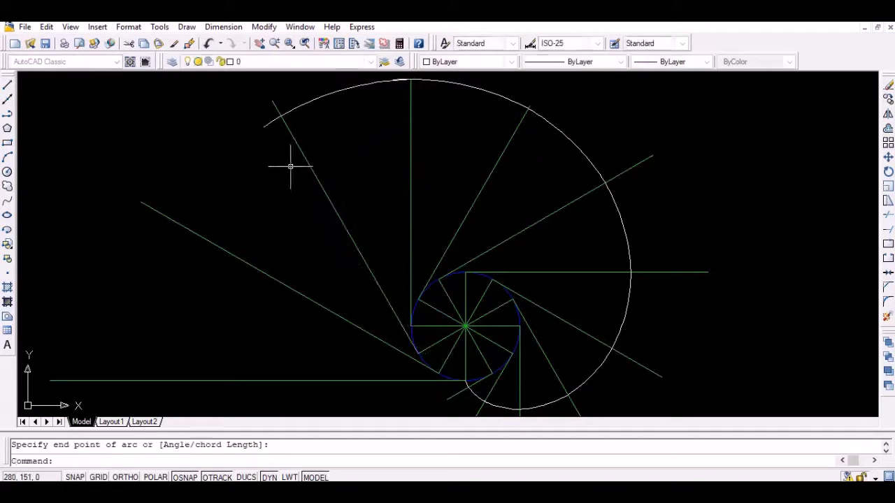
- Draw an arc centred on the second spoke end below the circle's leftmost point, from the tenth arc's tangent crossing to just past that spoke's tangent
{"action": "key", "text": "Return"}
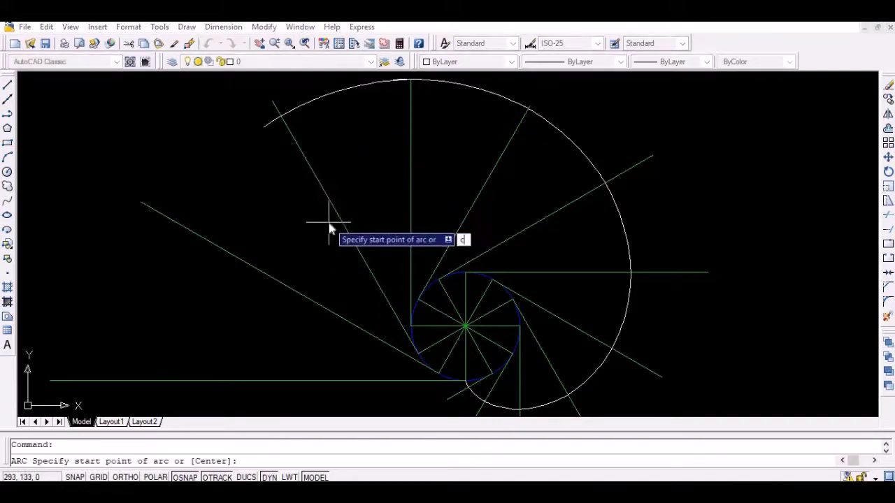
{"action": "key", "text": "Return"}
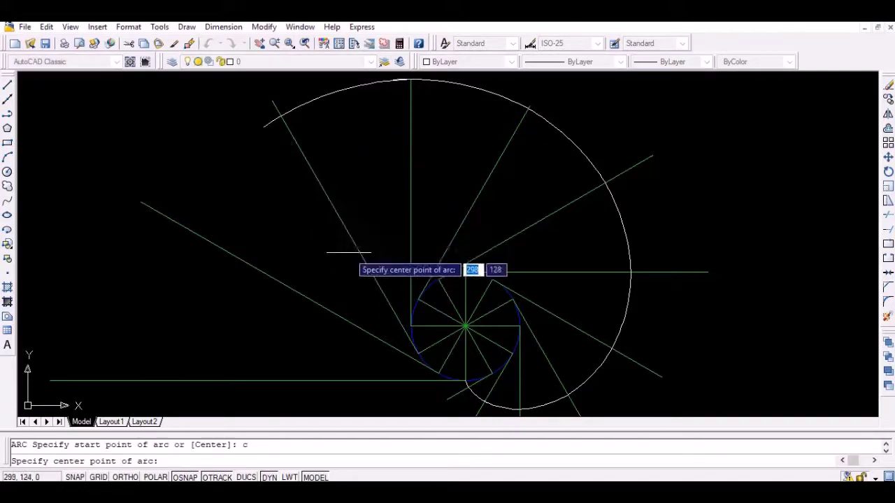
{"action": "left_click", "coordinate": [438, 373]}
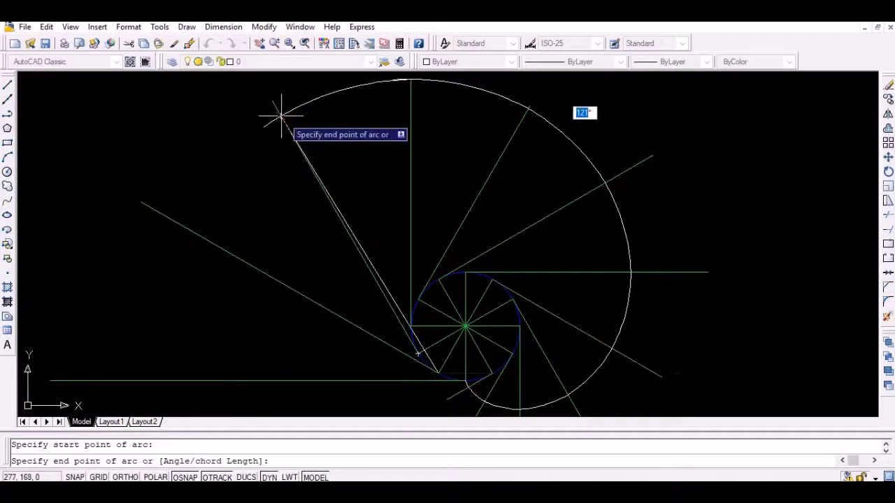
{"action": "left_click", "coordinate": [217, 259]}
- Draw the closing arc centred on the circle's lowest point, from the eleventh arc's tangent crossing to the long horizontal tangent
{"action": "key", "text": "Return"}
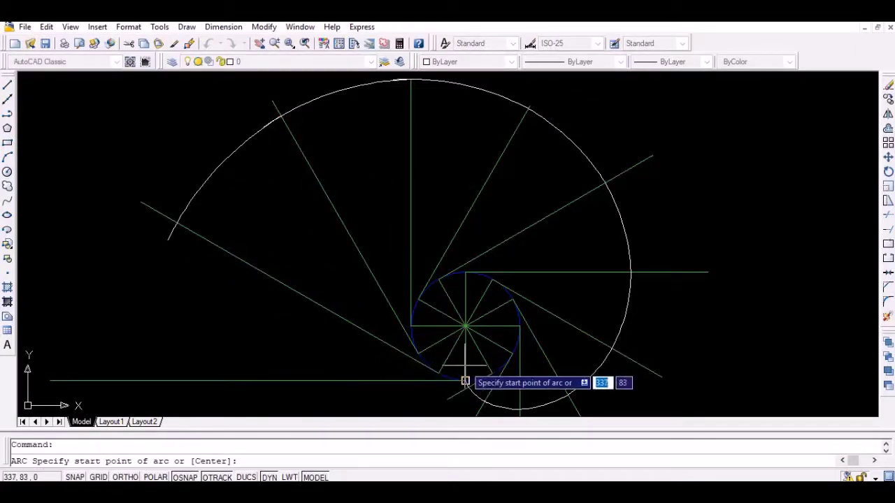
{"action": "type", "text": "c"}
{"action": "key", "text": "Return"}
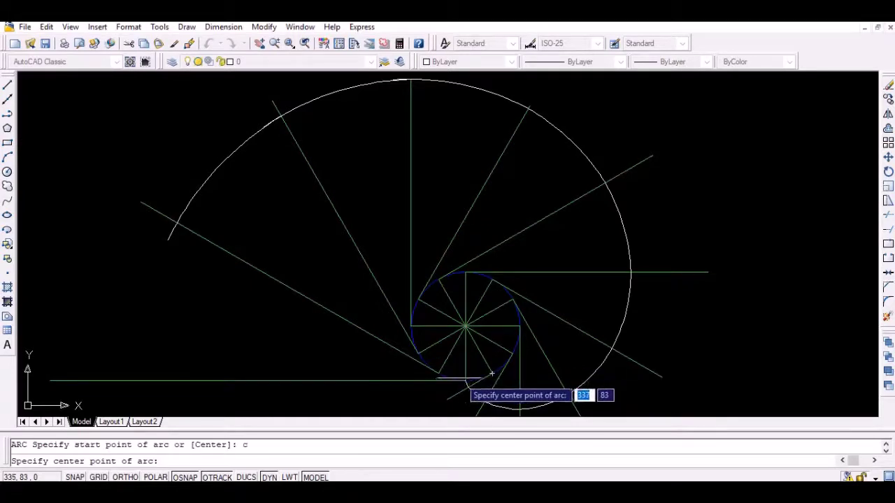
{"action": "left_click", "coordinate": [465, 381]}
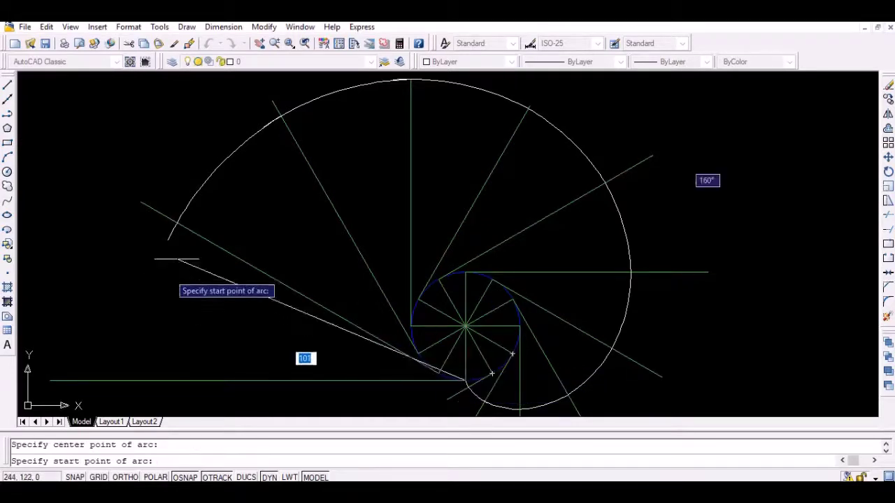
{"action": "left_click", "coordinate": [175, 224]}
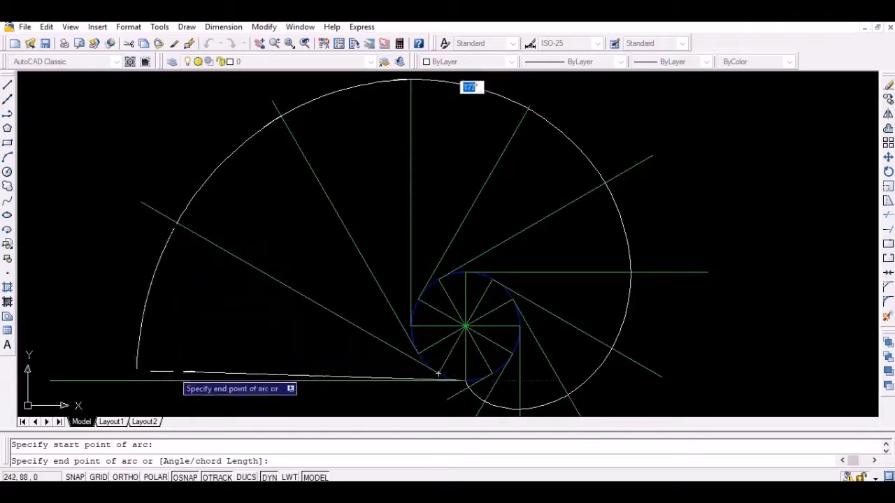
{"action": "left_click", "coordinate": [175, 376]}
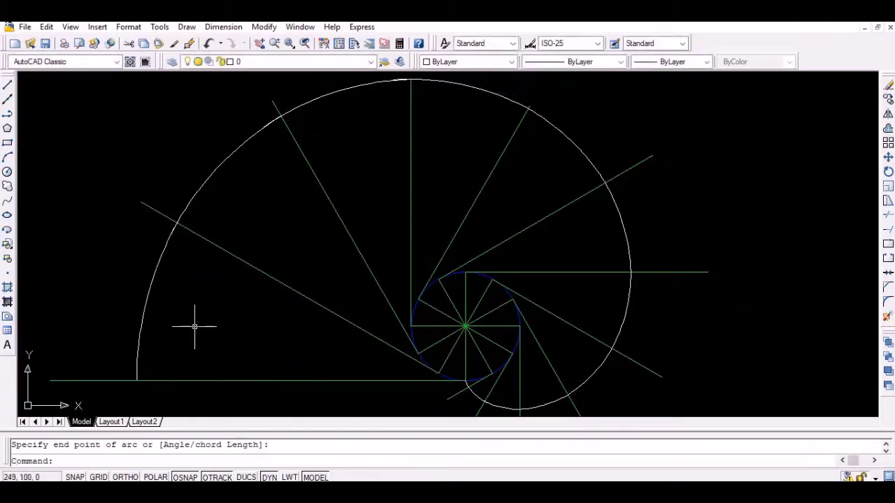
- Examine the circle's involute and its tangents, both within the whole drawing and close up beside the given circle
{"action": "type", "text": "z"}
{"action": "key", "text": "Return"}
{"action": "type", "text": "a"}
{"action": "key", "text": "Return"}
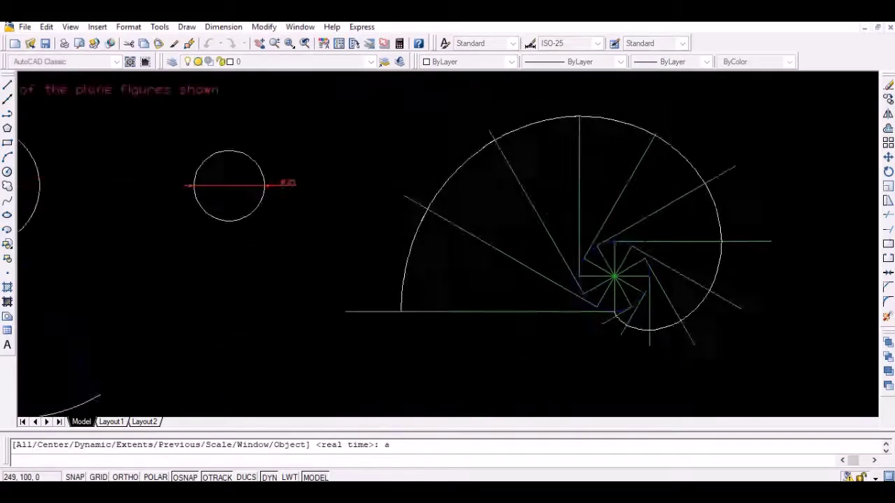
{"action": "scroll", "coordinate": [698, 189], "scroll_direction": "up", "scroll_amount": 2}
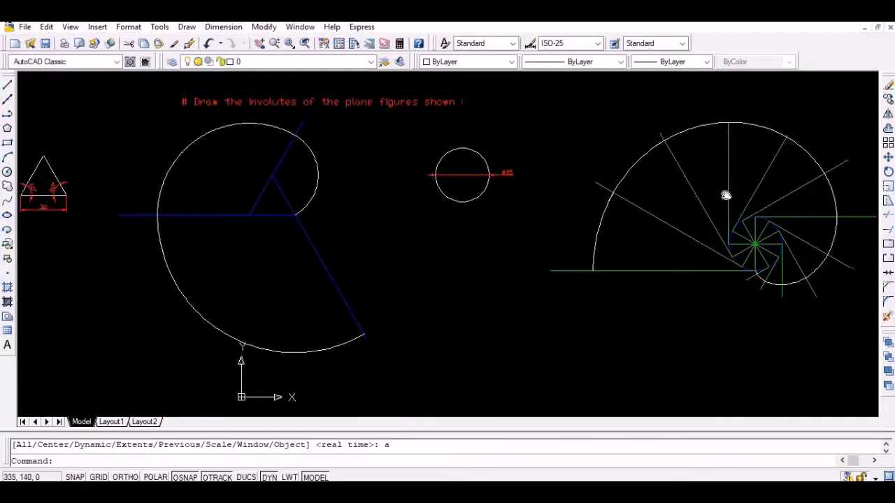
{"action": "middle_click_drag", "start_coordinate": [725, 193], "coordinate": [559, 241]}
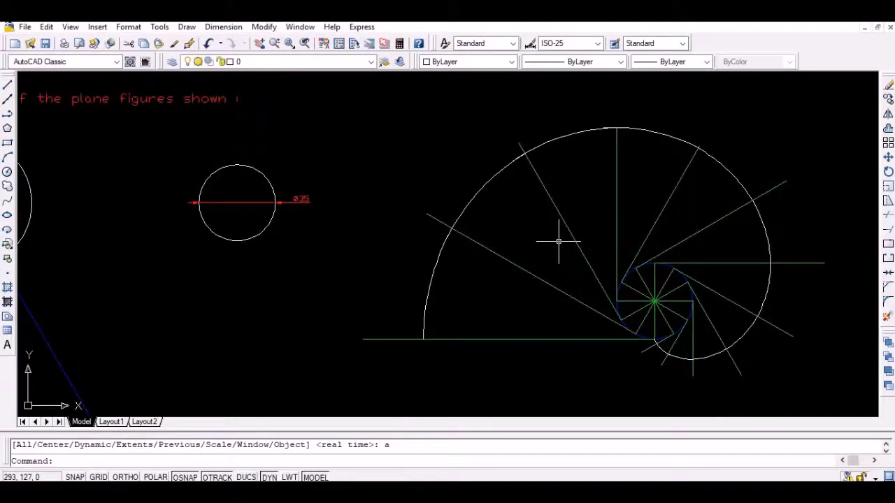
{"action": "scroll", "coordinate": [559, 242], "scroll_direction": "up", "scroll_amount": 2}
{"action": "scroll", "coordinate": [558, 241], "scroll_direction": "down", "scroll_amount": 1}
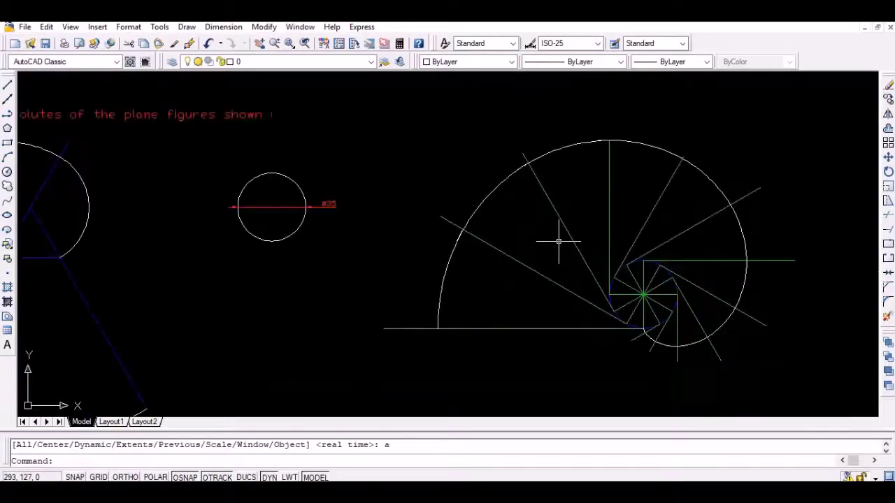
{"action": "type", "text": "z"}
{"action": "key", "text": "Return"}
{"action": "type", "text": "e"}
{"action": "key", "text": "Return"}
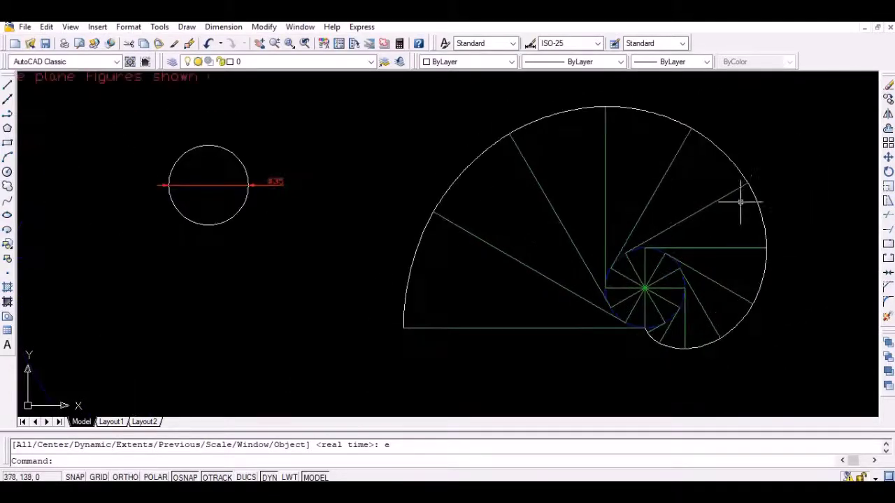